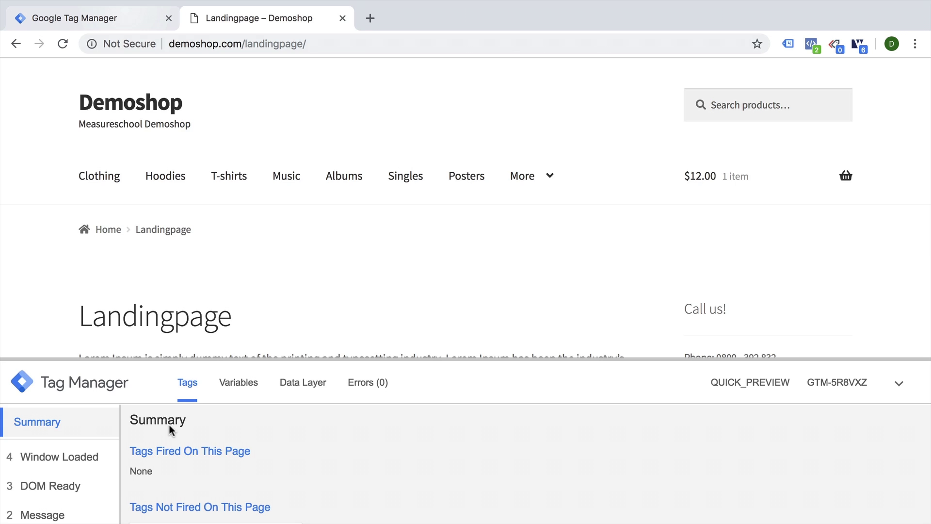
Switch to the Tag Manager workspace's Tags list showing the GA - Event - Scroll 100 tag.
left_click(92, 21)
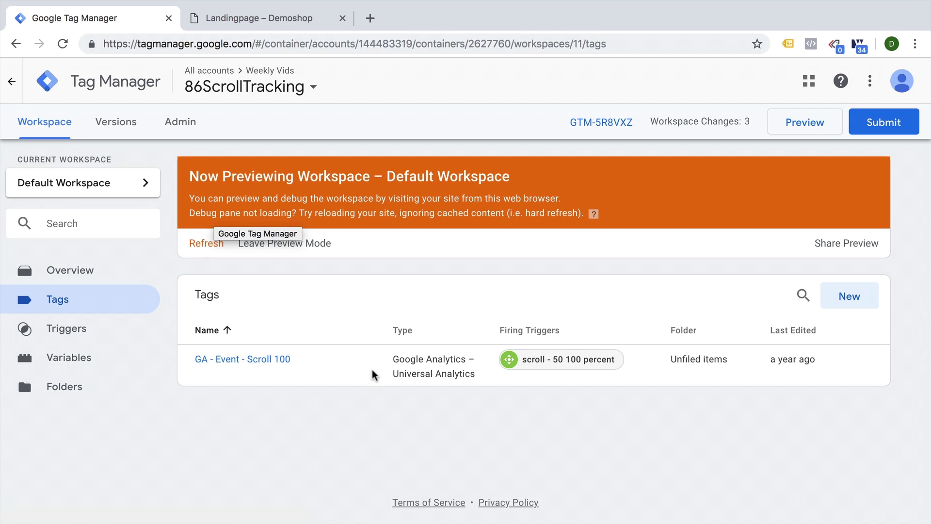
Scroll the Demoshop landing page and inspect event 5 gtm.scrollDepth firing GA - Event - Scroll 100.
left_click(253, 15)
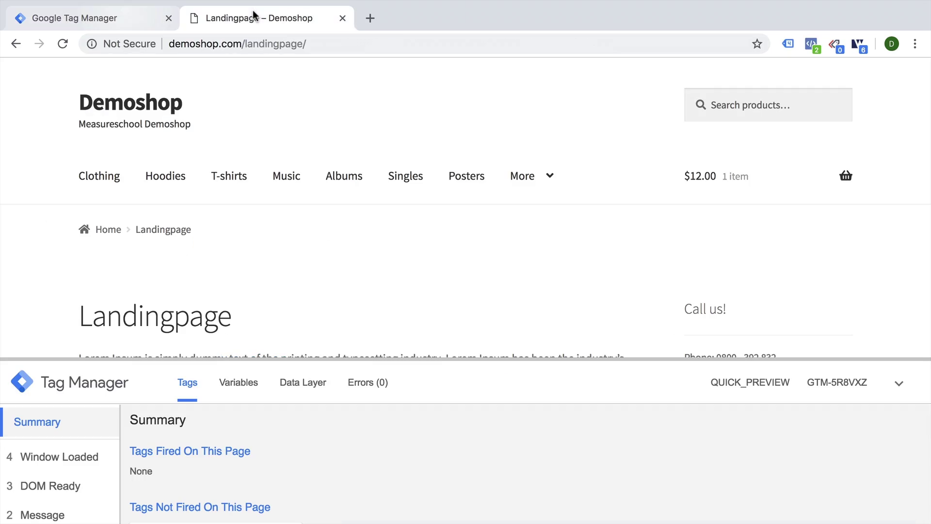
scroll(383, 233, "down", 15)
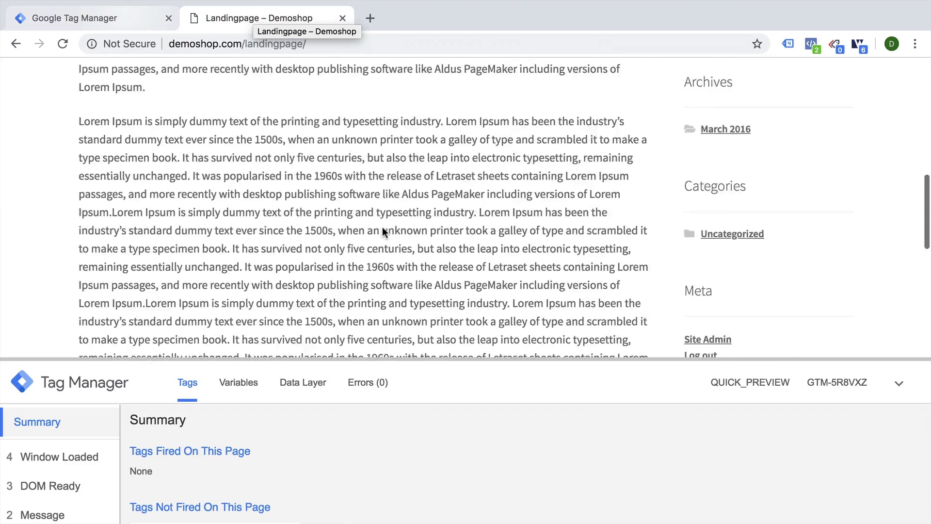
scroll(384, 227, "down", 10)
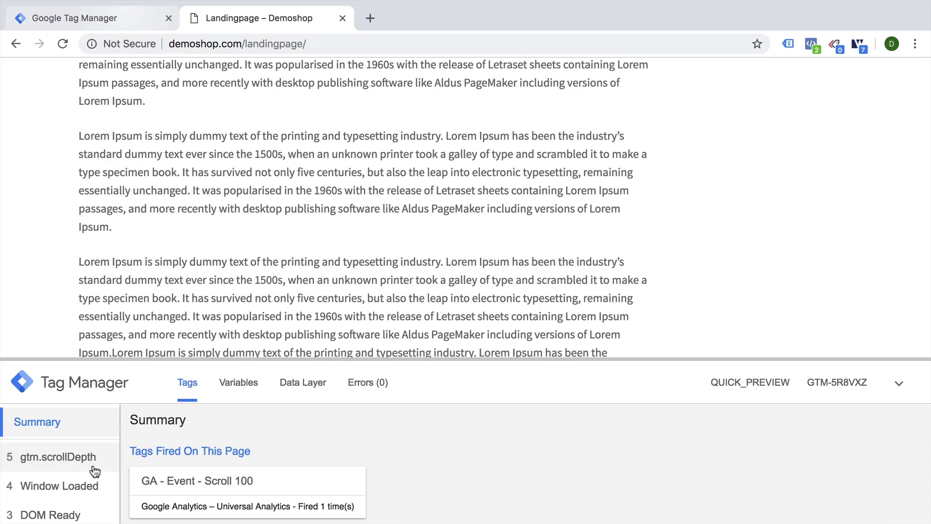
left_click(92, 469)
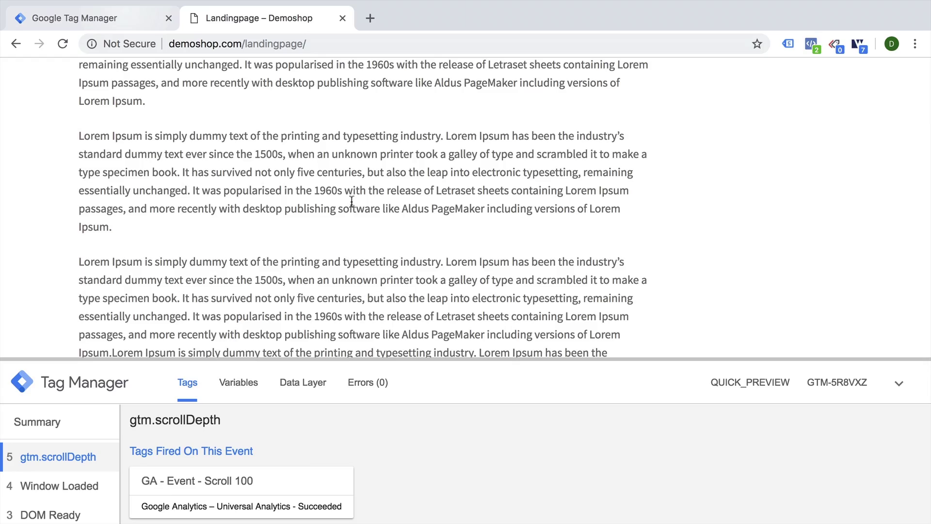
scroll(352, 201, "down", 5)
scroll(351, 201, "up", 10)
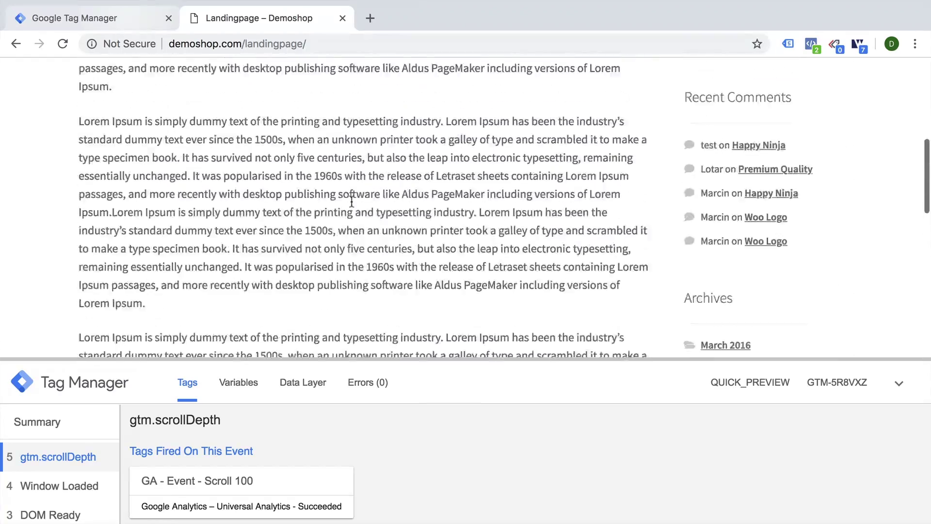
scroll(353, 206, "down", 5)
scroll(353, 205, "down", 15)
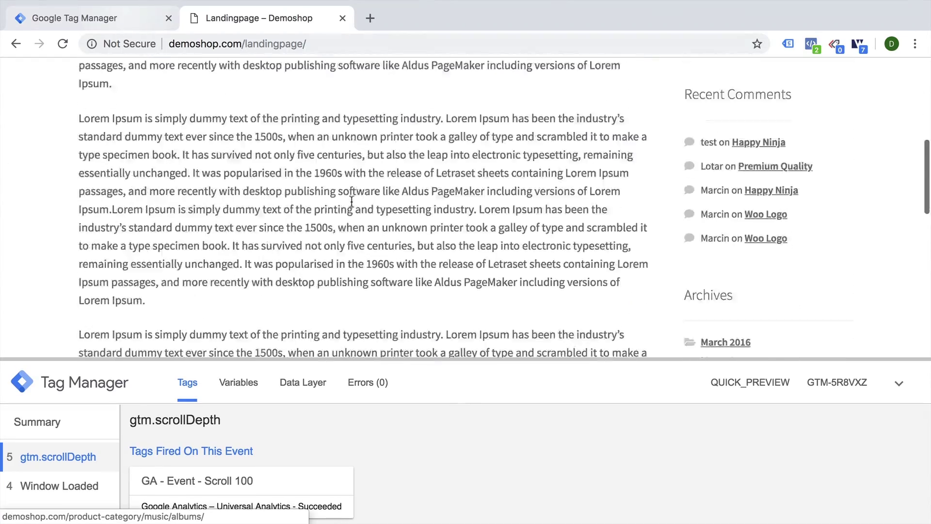
scroll(352, 200, "down", 10)
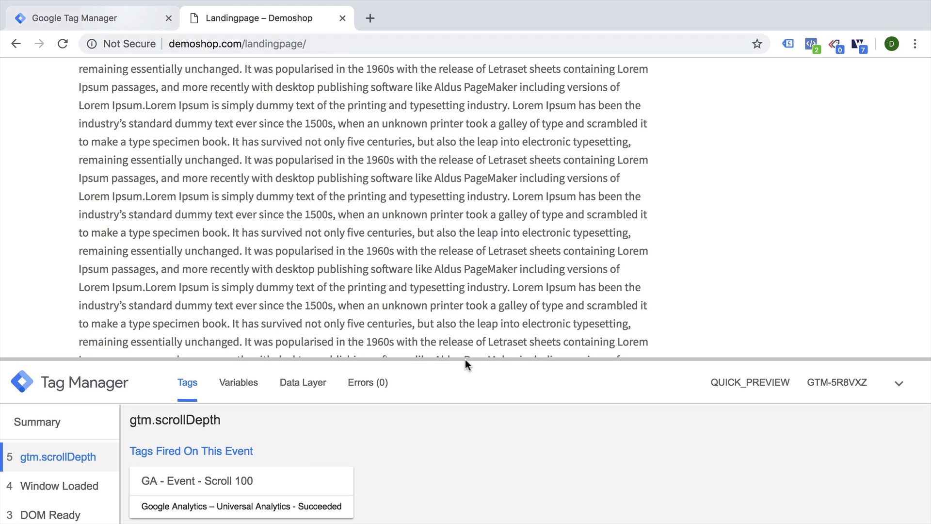
left_click_drag(466, 360, 499, 205)
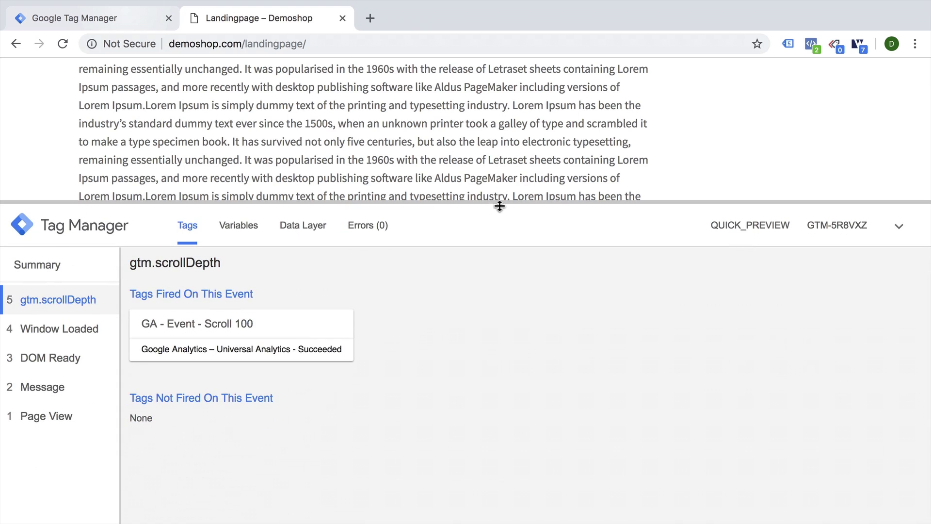
left_click(34, 422)
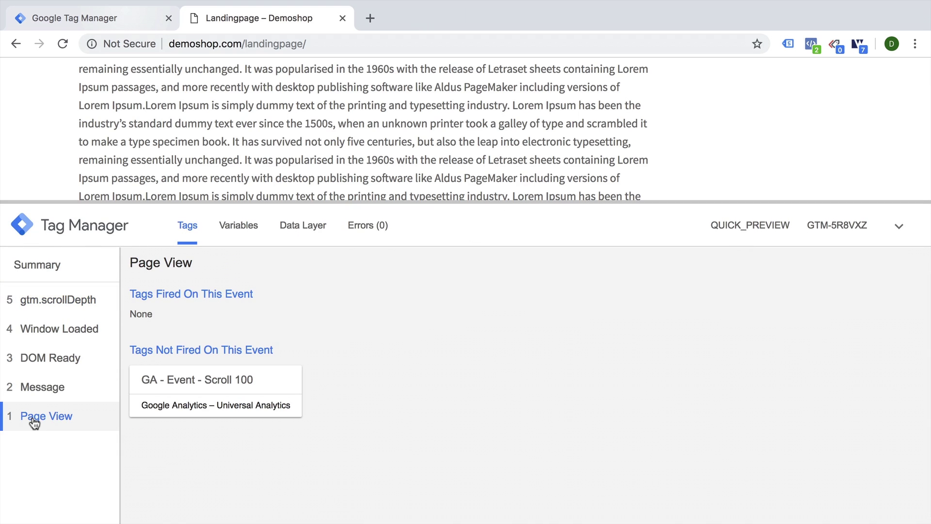
left_click(303, 226)
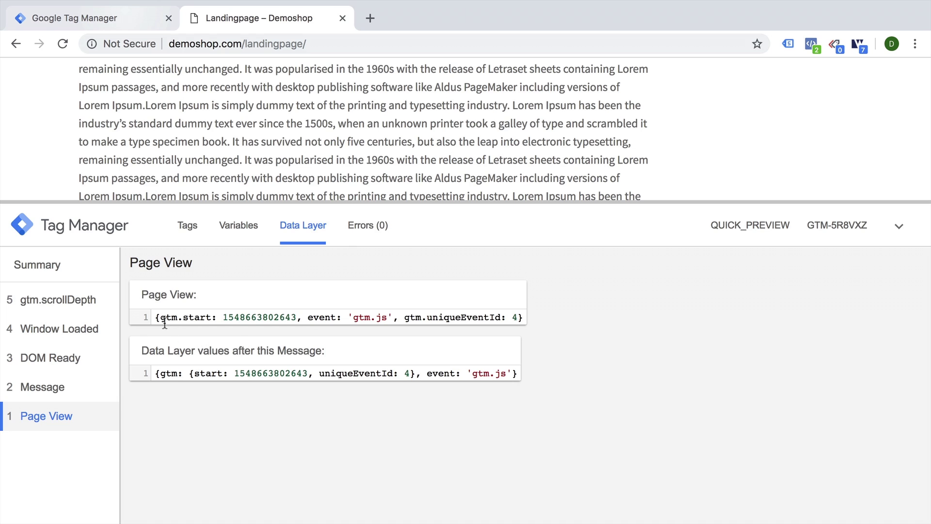
left_click_drag(161, 319, 212, 320)
double_click(271, 316)
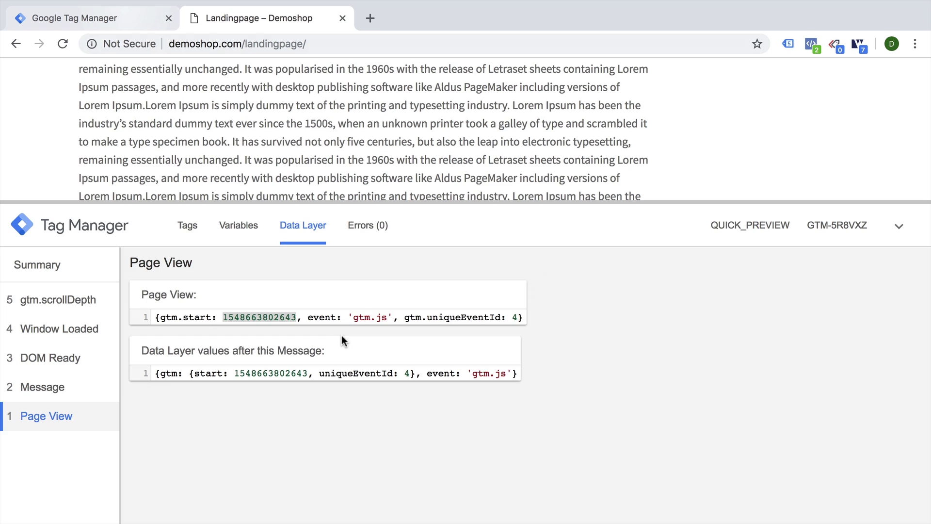
key("super+alt+j")
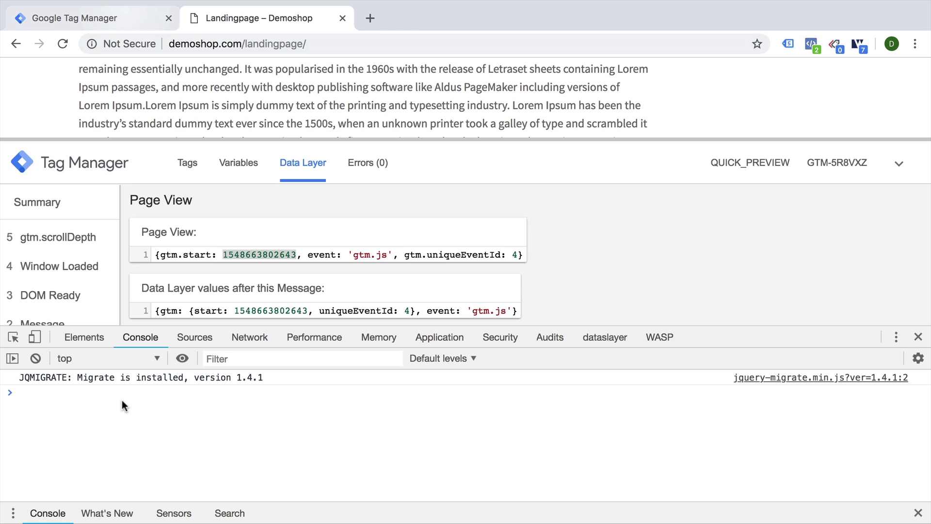
type("new Date")
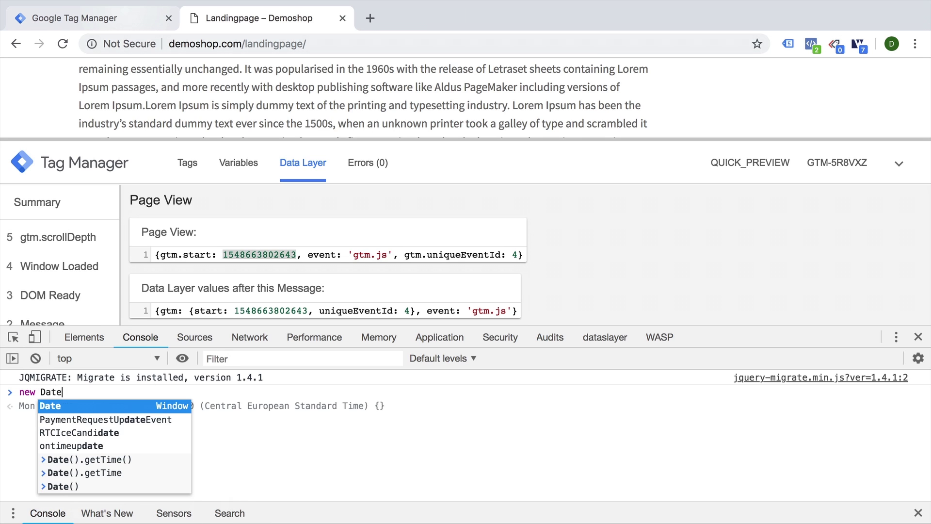
type("().")
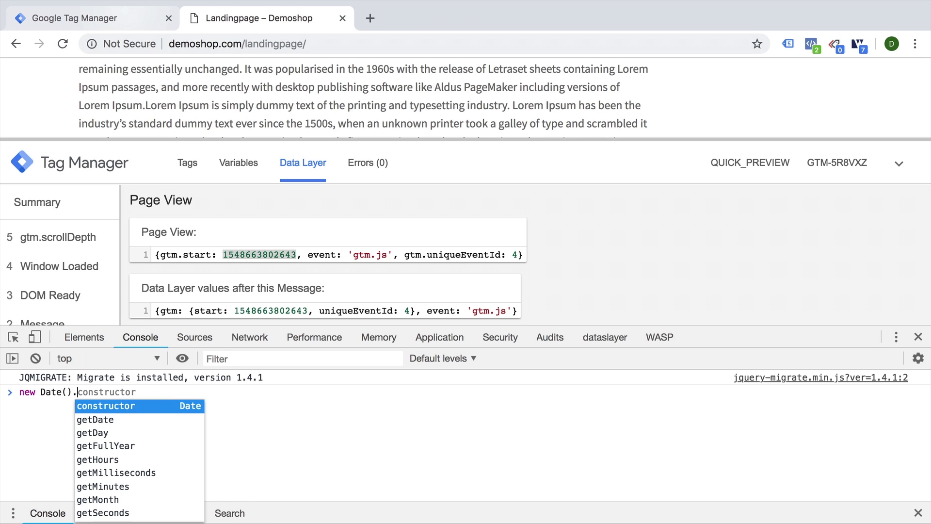
type("getTime()")
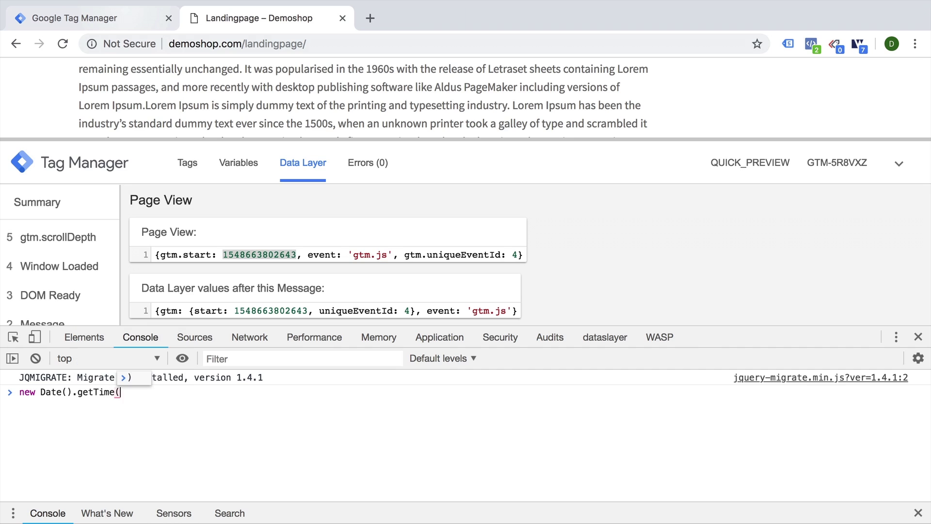
key("Return")
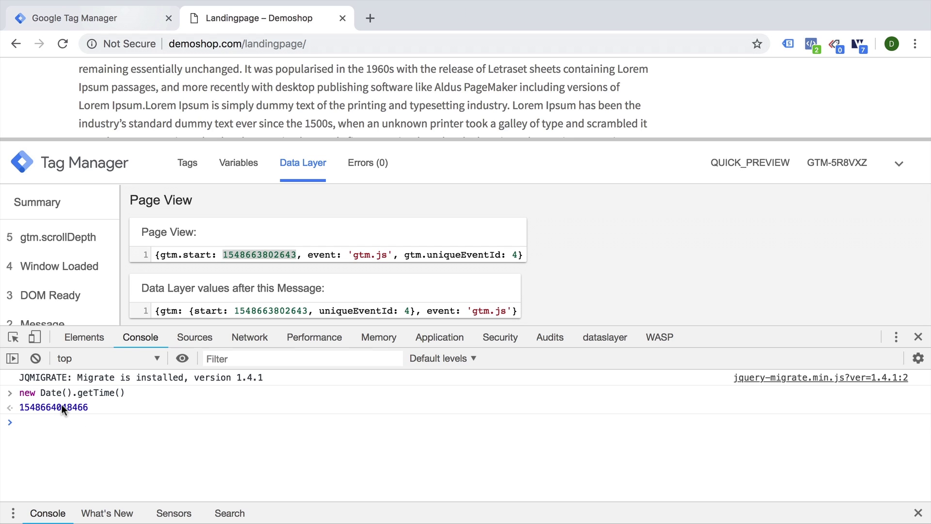
left_click_drag(61, 408, 88, 406)
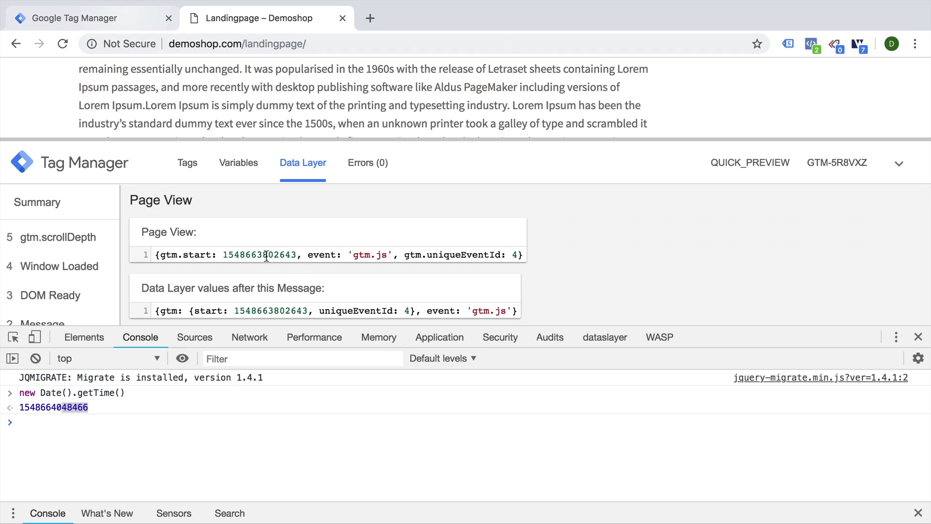
left_click_drag(267, 255, 298, 254)
scroll(56, 268, "down", 2)
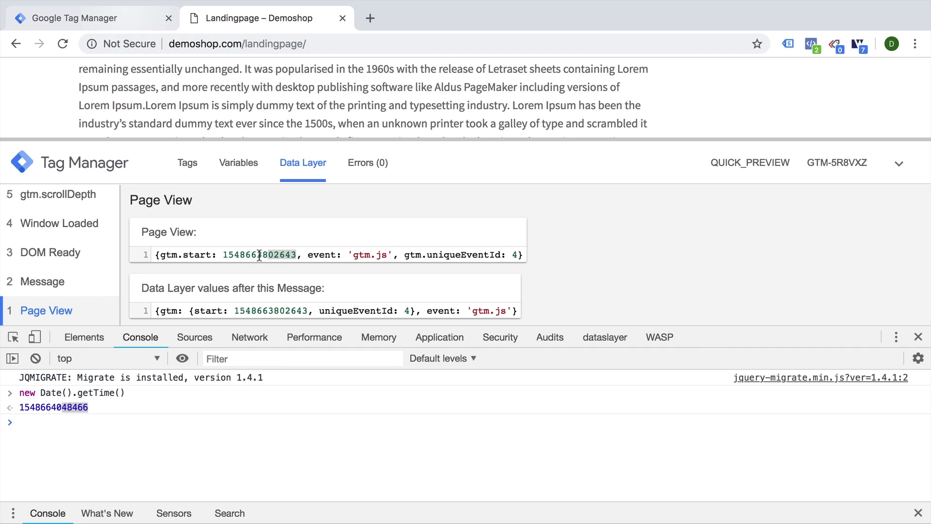
Close DevTools and open the 'cjs - time since pageload in sec' variable from the Variables list.
left_click(918, 337)
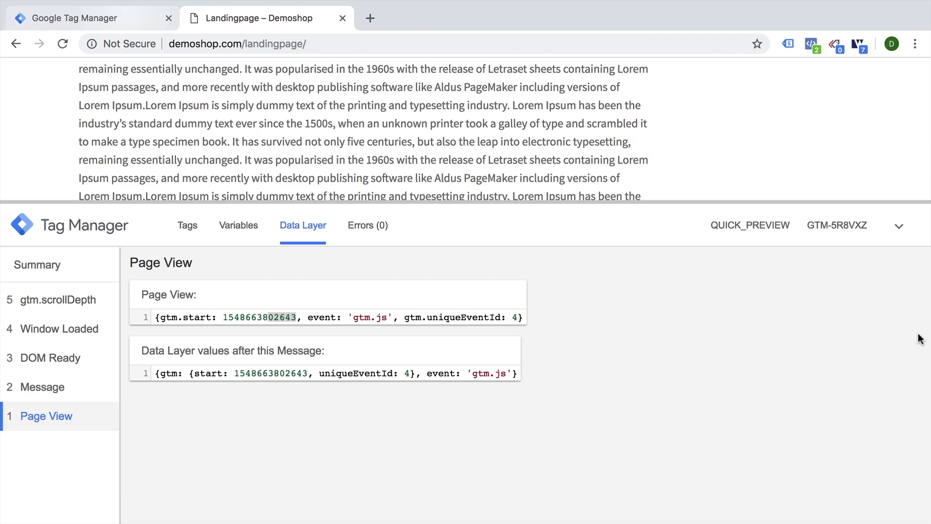
left_click(140, 17)
left_click(69, 358)
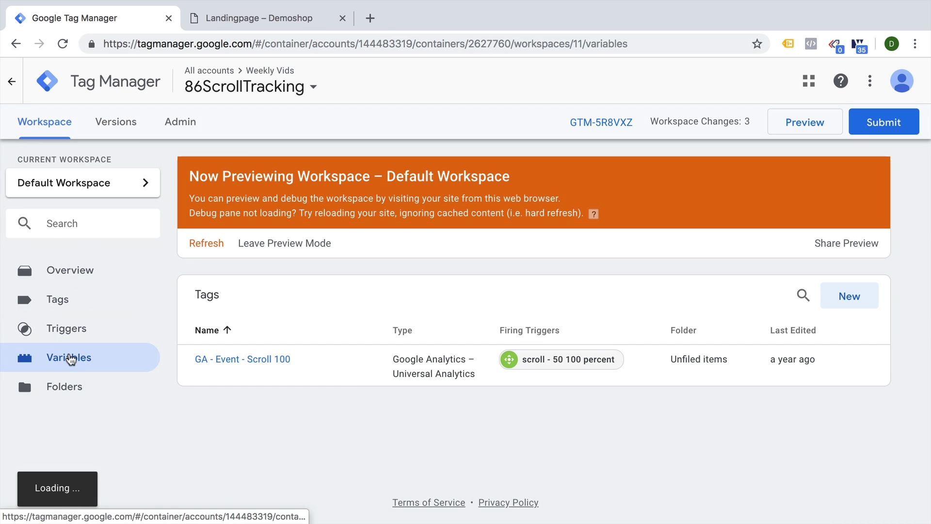
scroll(345, 383, "down", 10)
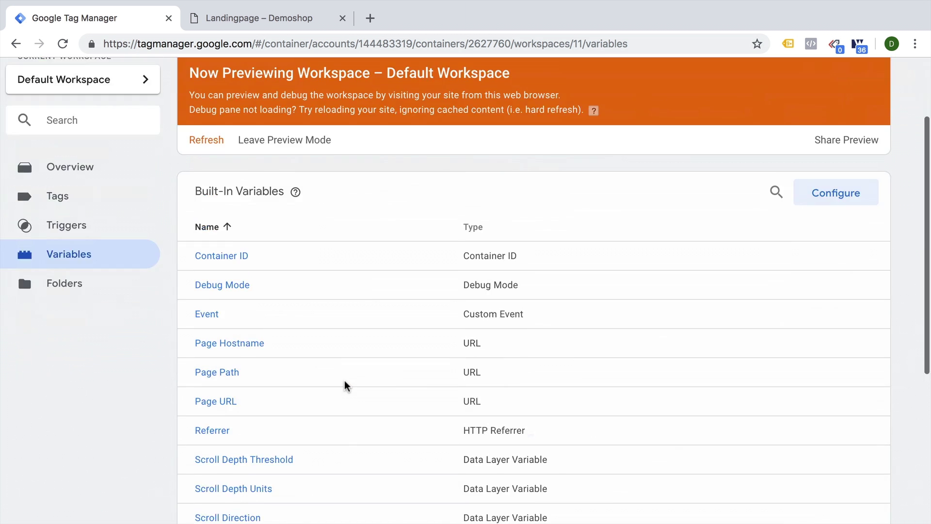
left_click(292, 365)
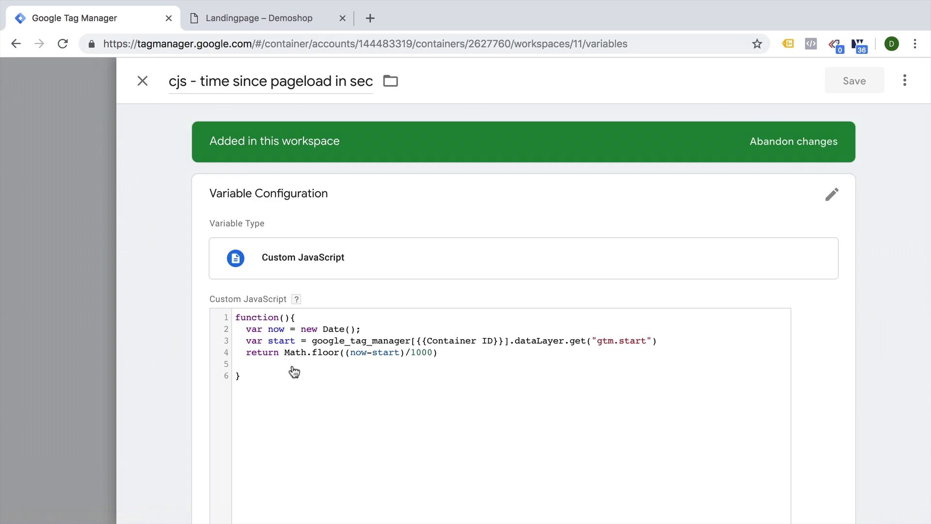
Review its code: current date, gtm.start from the dataLayer, and Math.floor((now-start)/1000).
left_click_drag(246, 243, 418, 248)
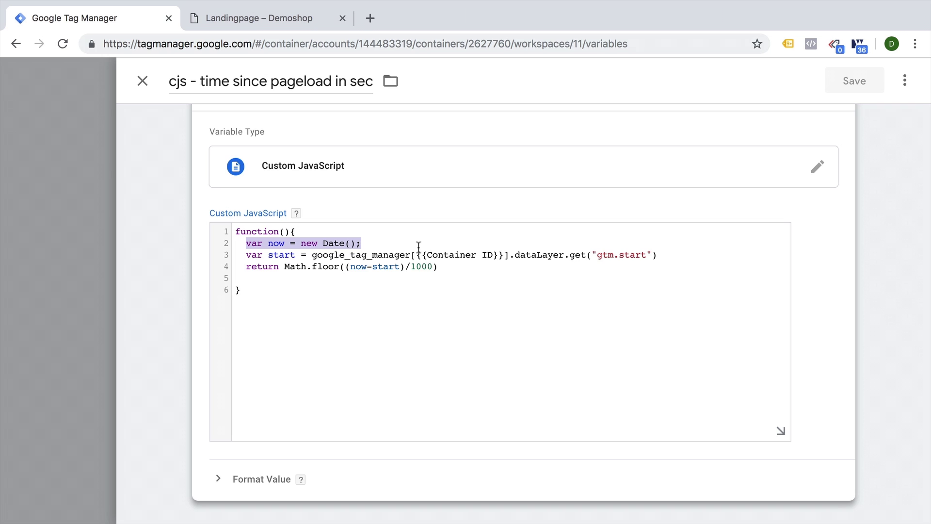
left_click_drag(312, 254, 684, 254)
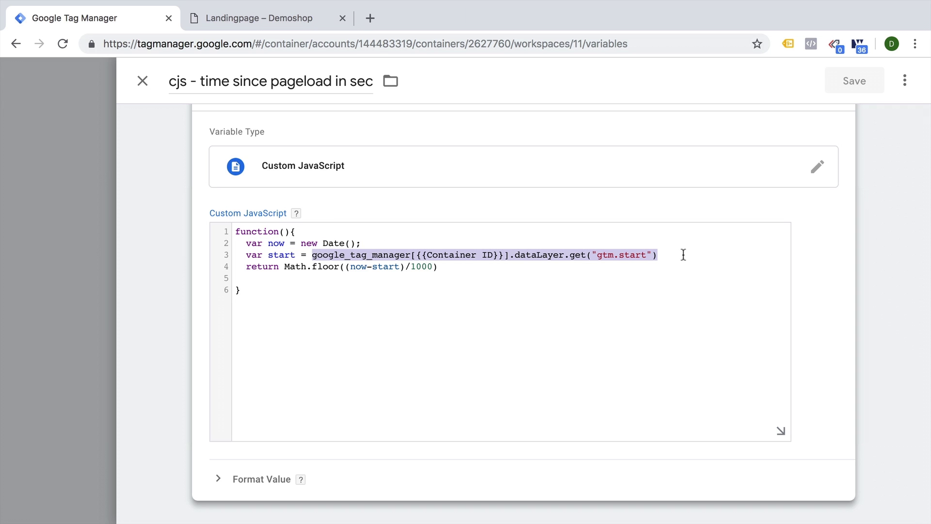
left_click_drag(284, 266, 464, 267)
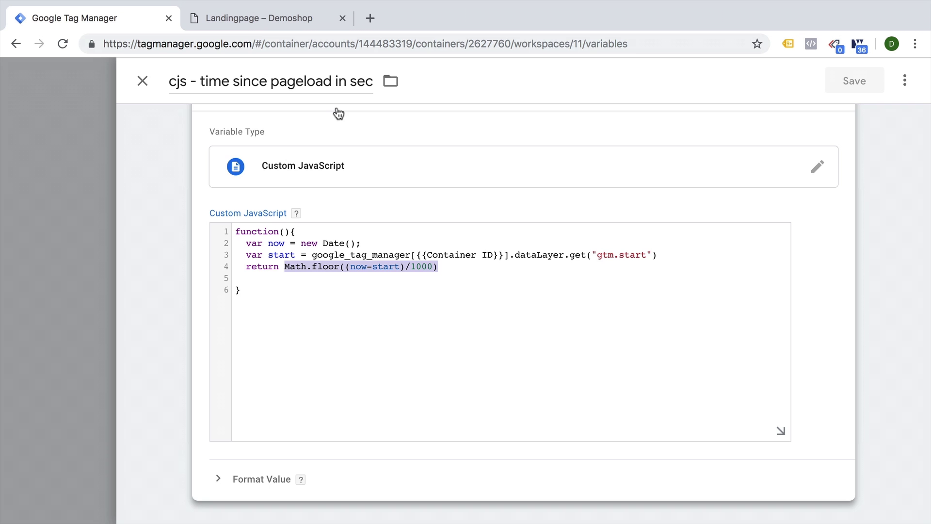
Close the variable editor and view the Message event's Variables in the landing page debug pane.
left_click(144, 81)
left_click(239, 20)
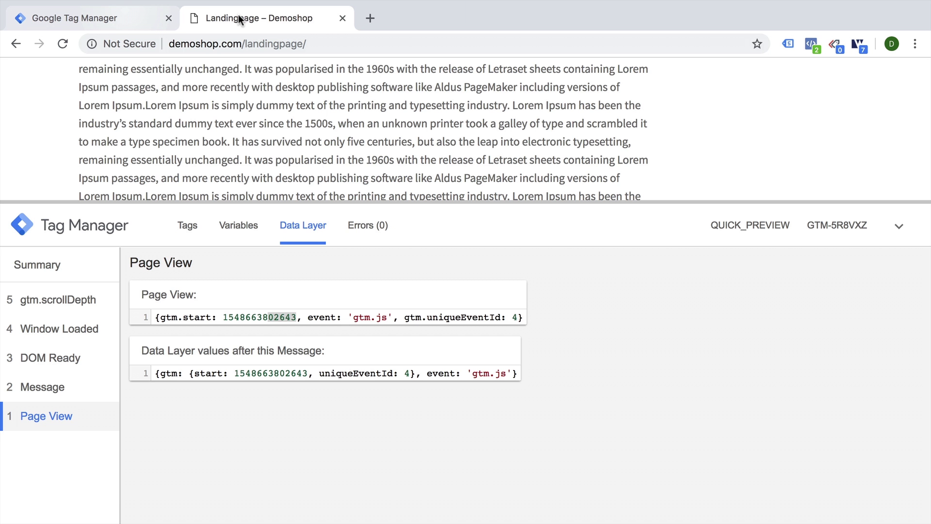
left_click(73, 401)
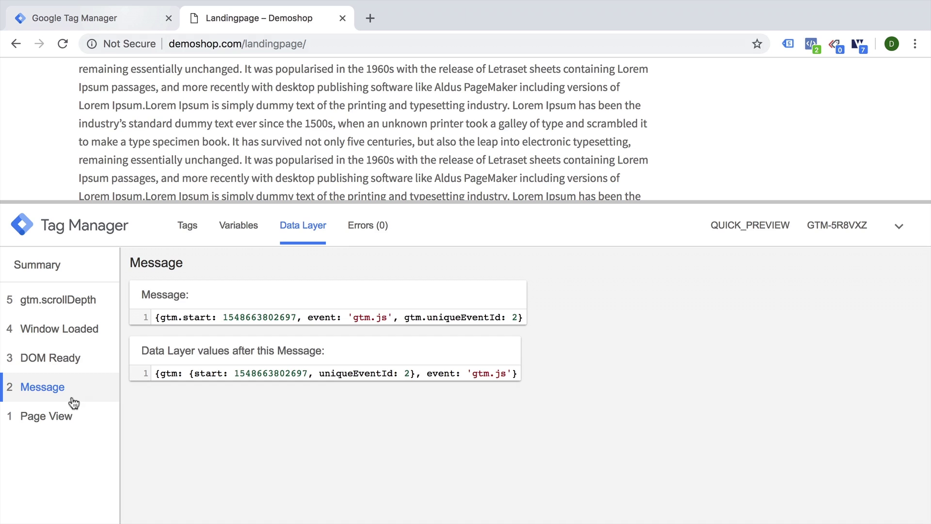
left_click(237, 226)
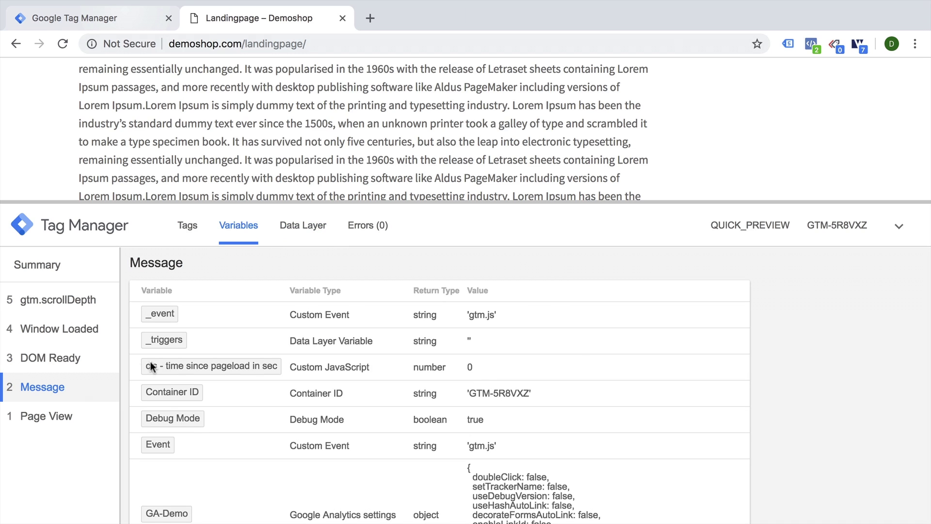
Read time since pageload at DOM Ready, Window Loaded and gtm.scrollDepth (160), then reload the page.
left_click(92, 360)
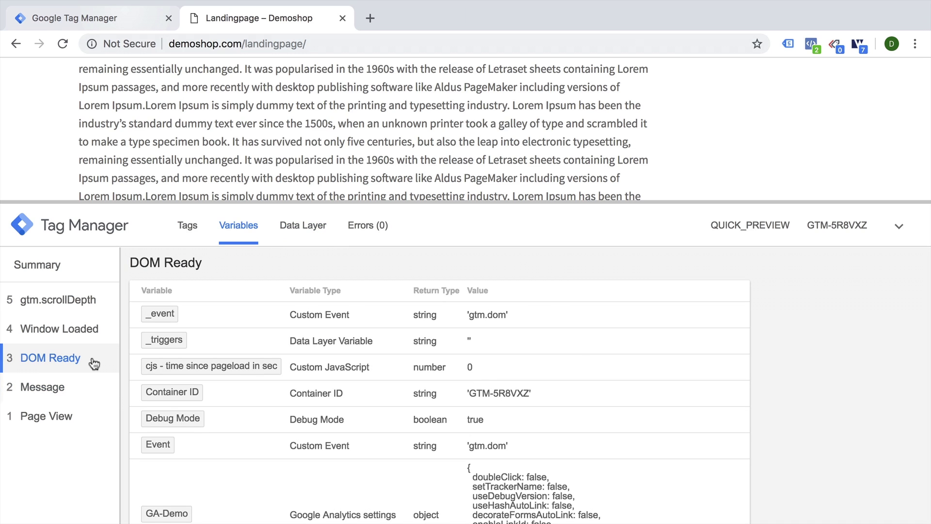
left_click(102, 335)
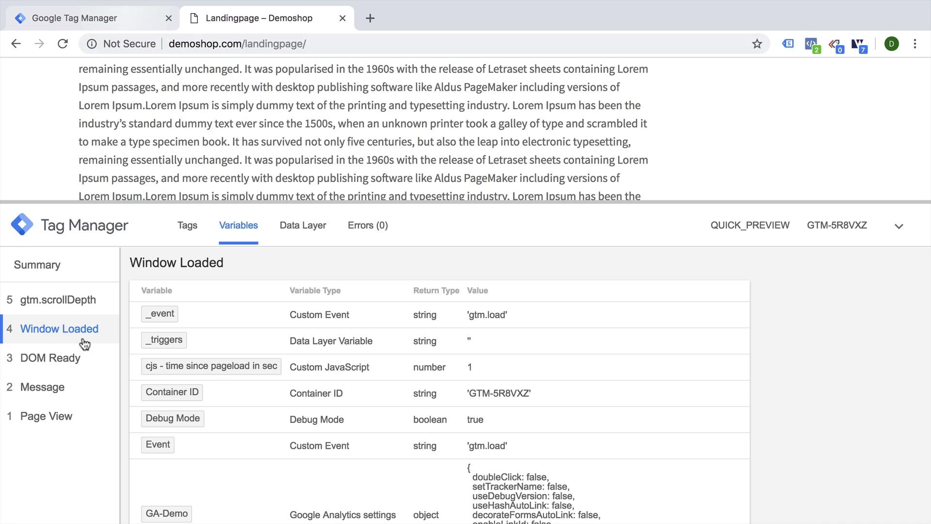
left_click(80, 306)
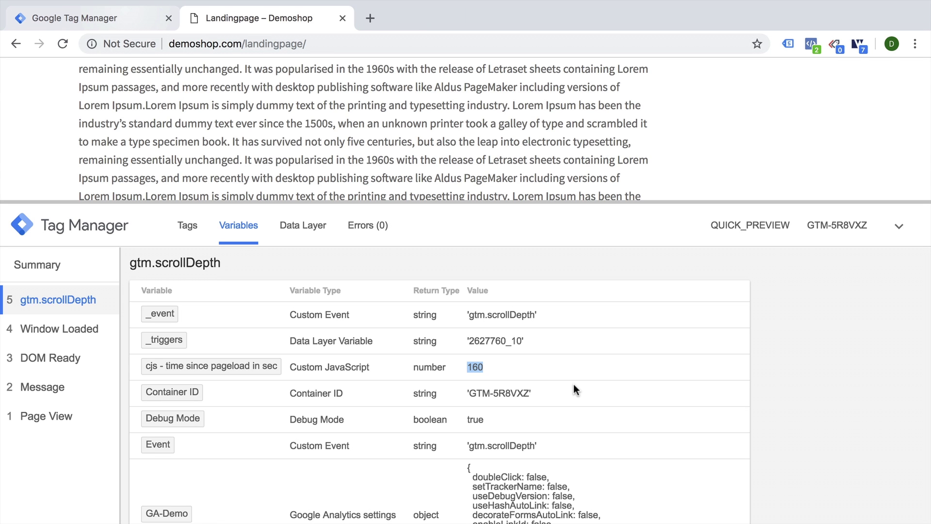
scroll(575, 388, "down", 6)
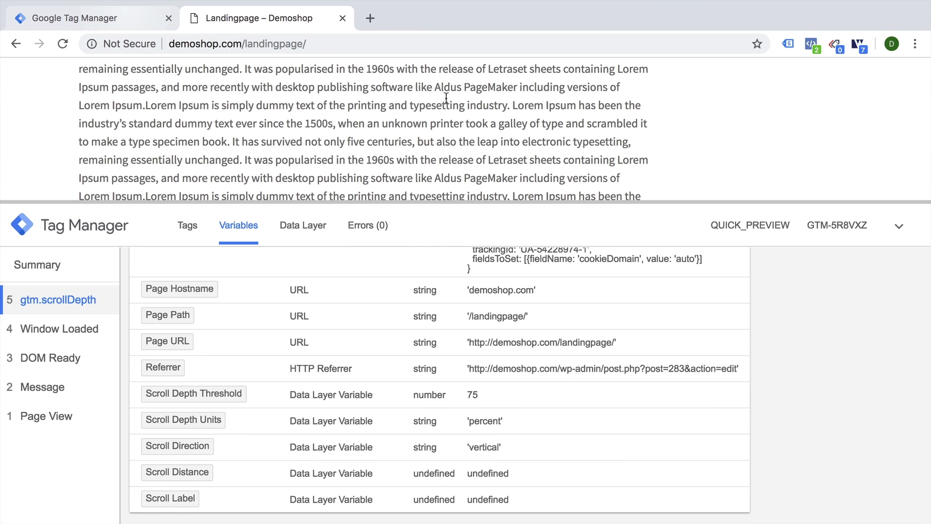
scroll(443, 102, "up", 10)
left_click(62, 44)
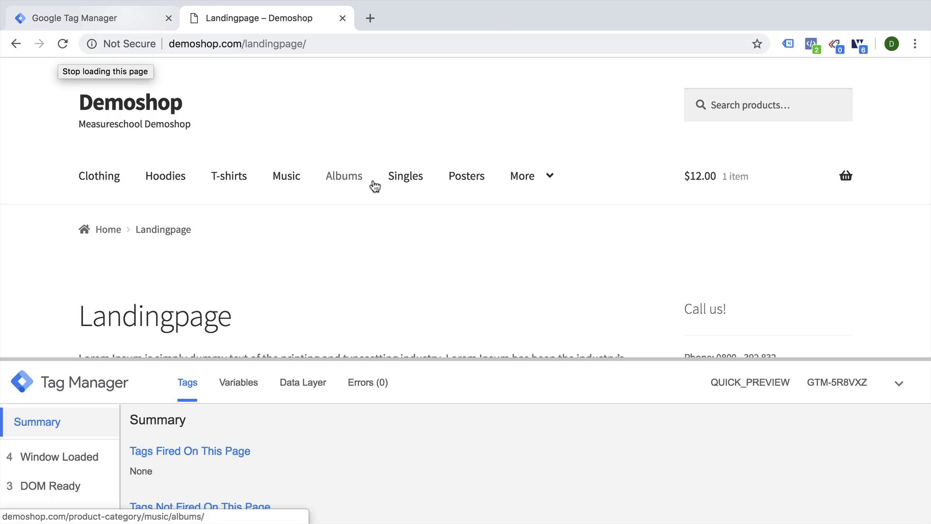
Scroll the reloaded page to the bottom and view event 6 gtm.scrollDepth's variables, time since pageload 6.
scroll(374, 183, "down", 15)
scroll(374, 179, "down", 10)
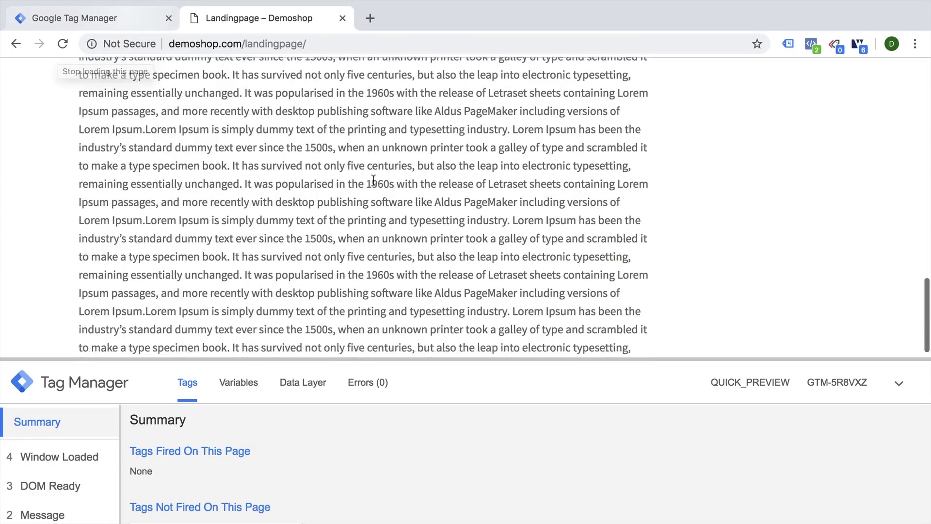
left_click(60, 461)
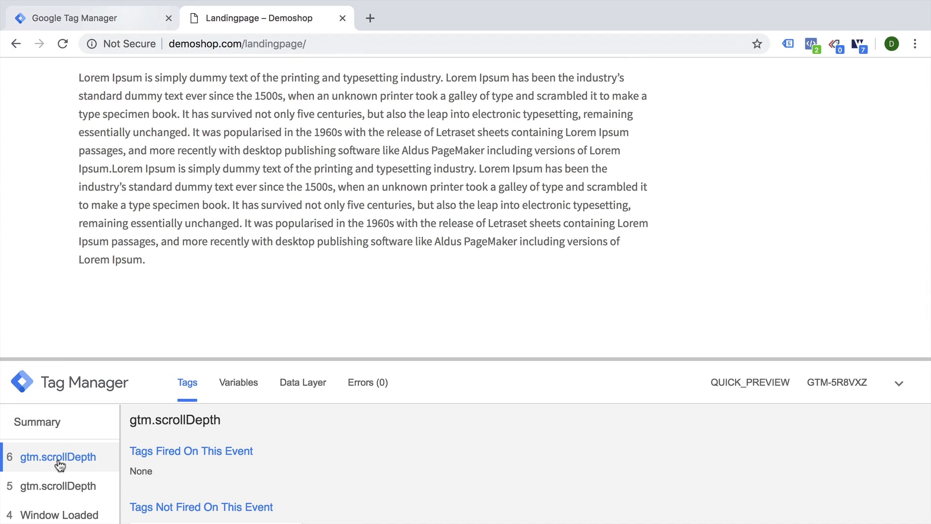
left_click(230, 378)
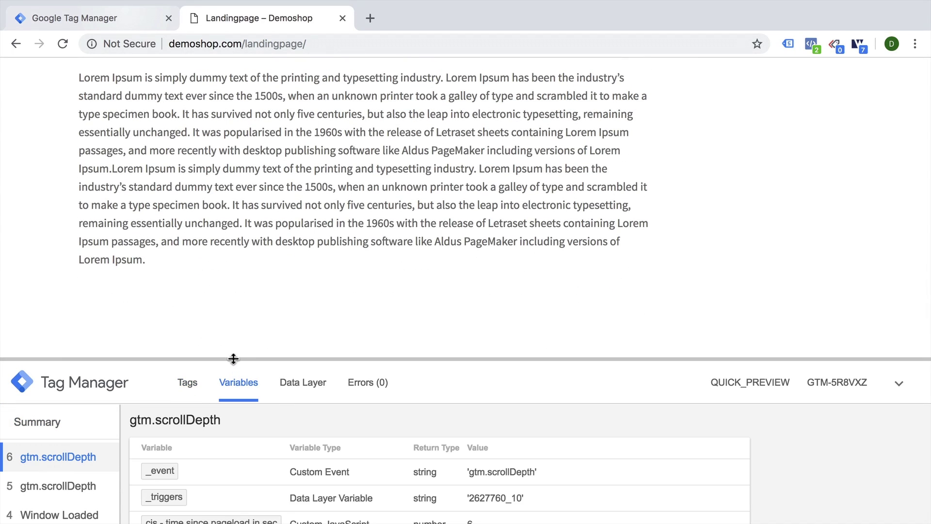
left_click_drag(233, 359, 233, 140)
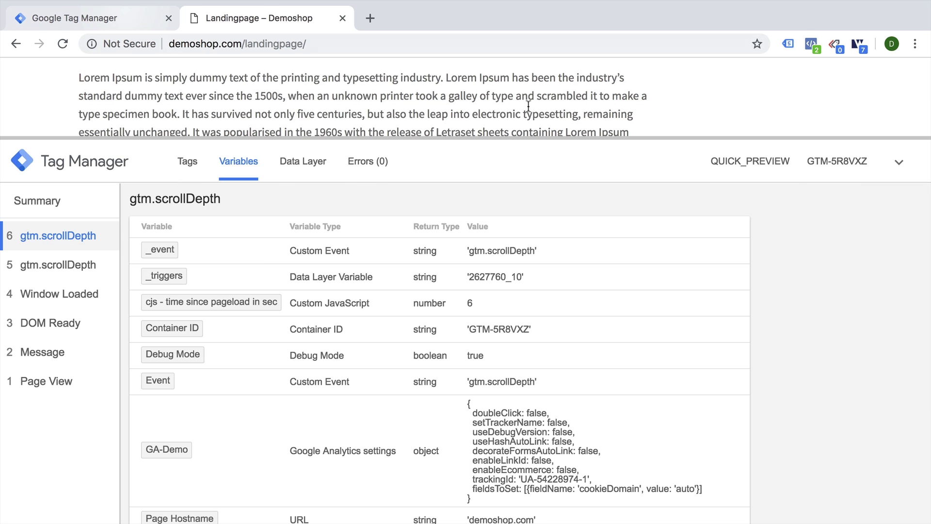
scroll(528, 105, "up", 8)
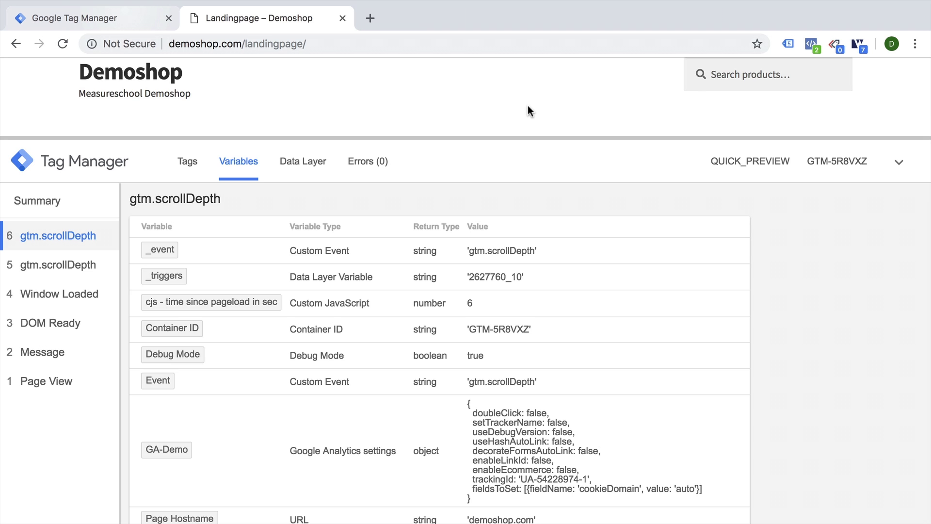
Open the scroll - 50 100 percent trigger from the workspace's Triggers list.
left_click(11, 15)
left_click(80, 328)
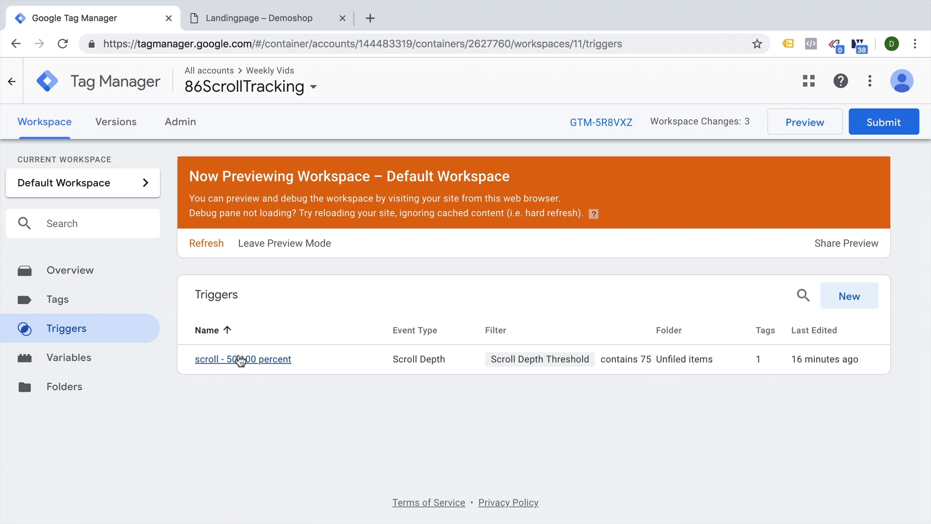
left_click(240, 359)
scroll(420, 326, "down", 2)
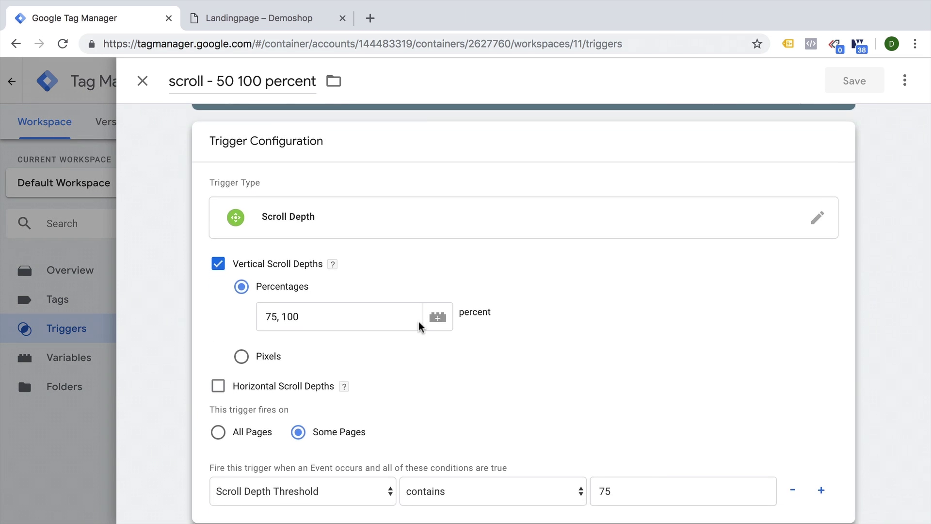
scroll(420, 326, "down", 3)
Add a time since pageload condition with value 1 and save the trigger.
left_click(819, 359)
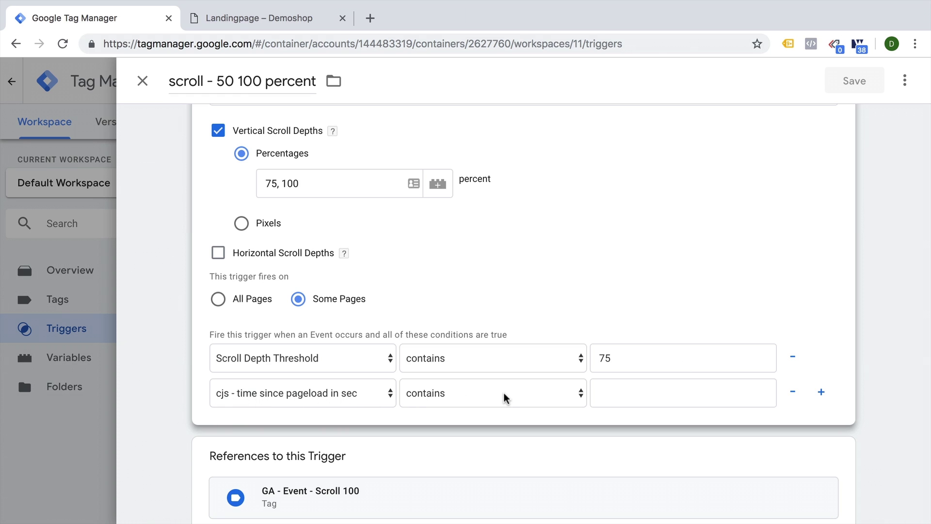
left_click(730, 391)
type("10")
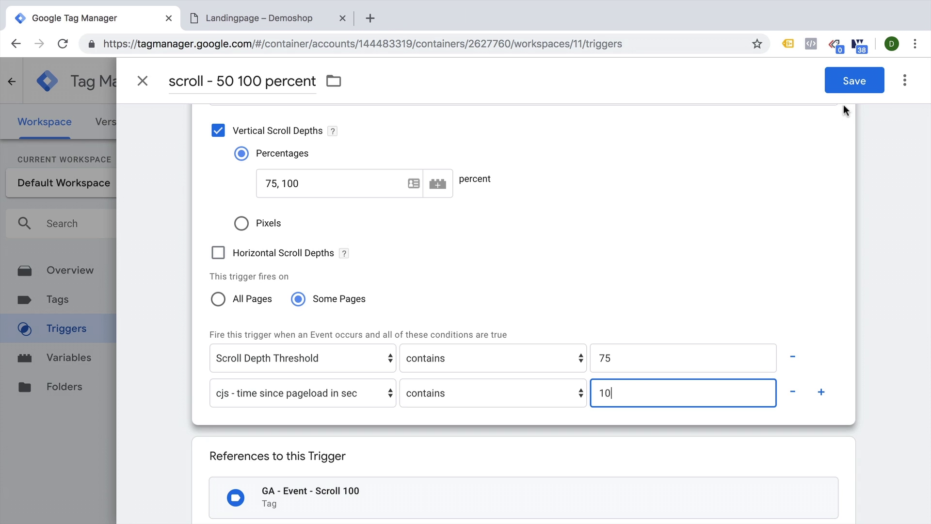
left_click(852, 87)
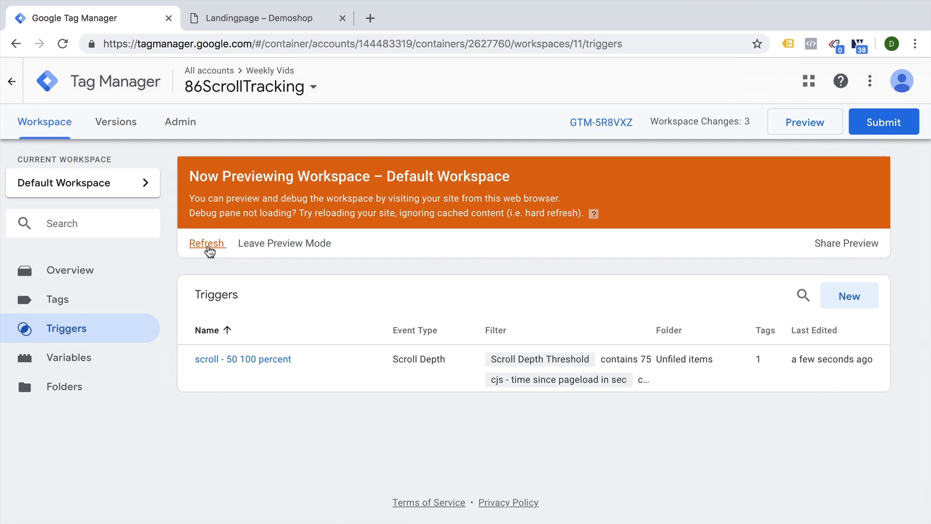
Reload the landing page preview and view the latest gtm.scrollDepth event's variables, time since pageload 2.
left_click(263, 18)
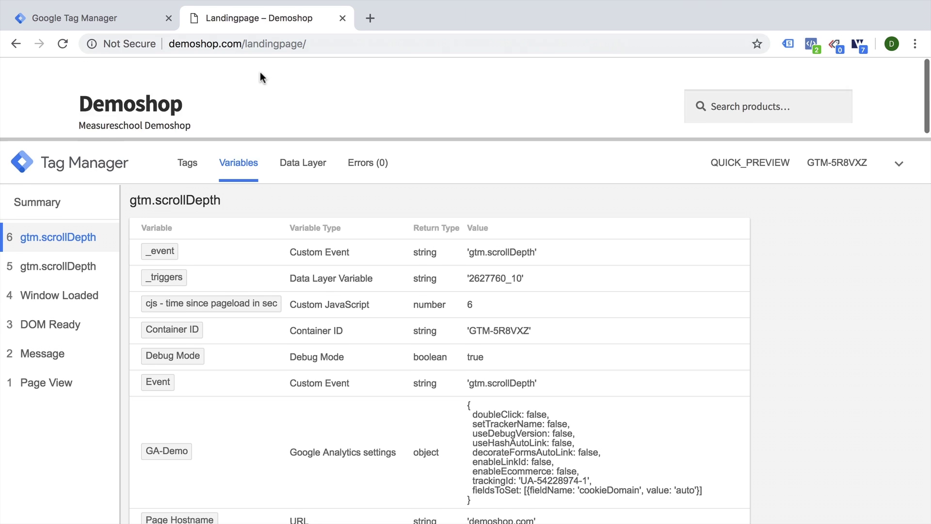
key("ctrl+r")
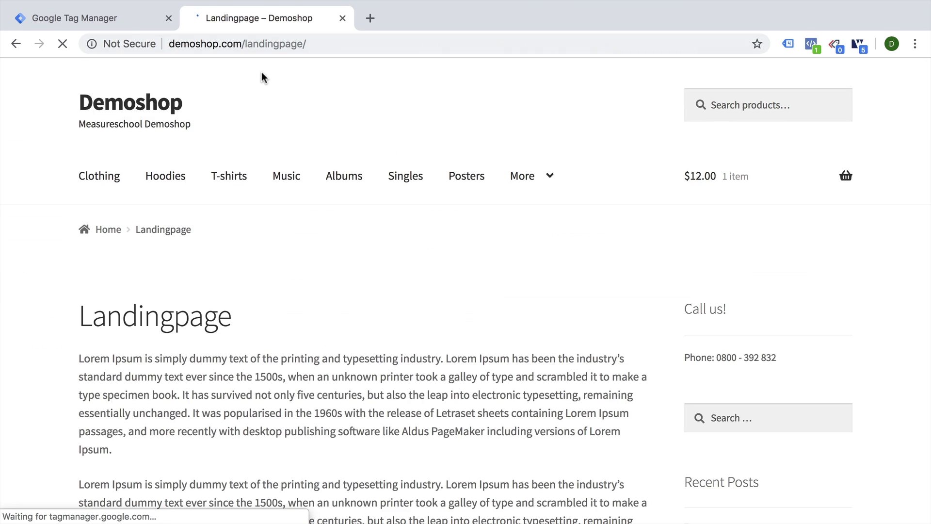
scroll(238, 85, "down", 10)
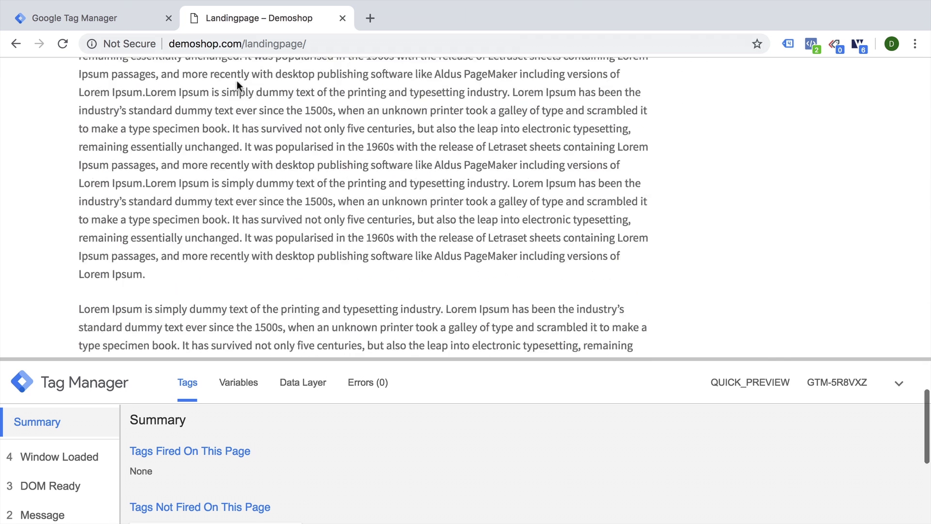
left_click(68, 461)
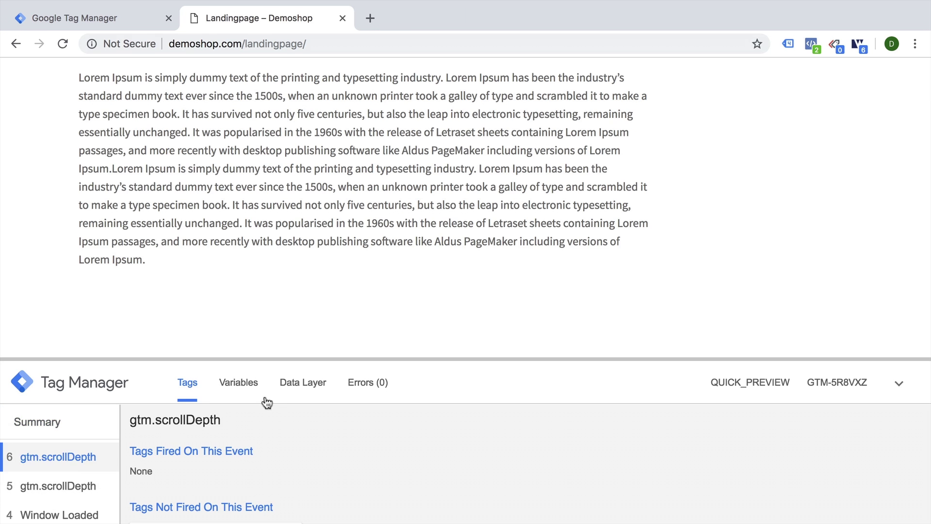
left_click(238, 383)
scroll(264, 480, "down", 5)
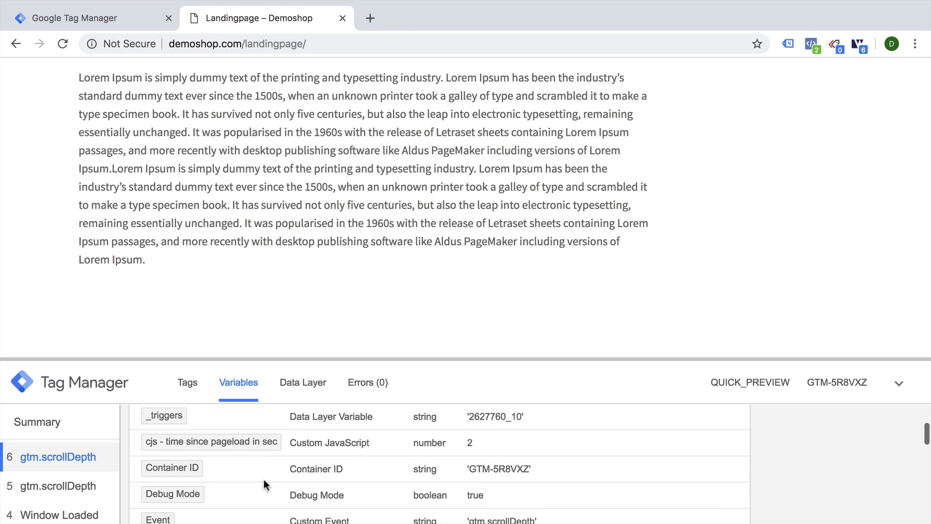
scroll(263, 479, "up", 2)
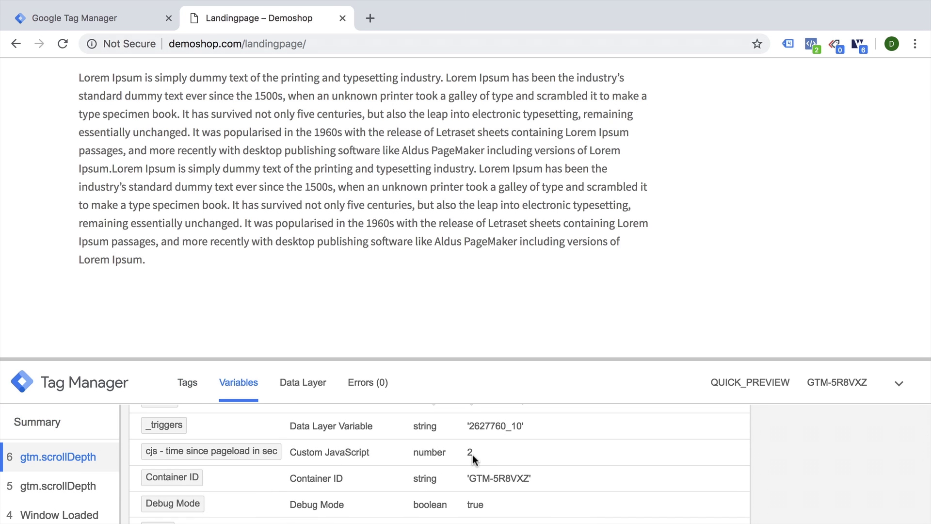
scroll(245, 182, "up", 10)
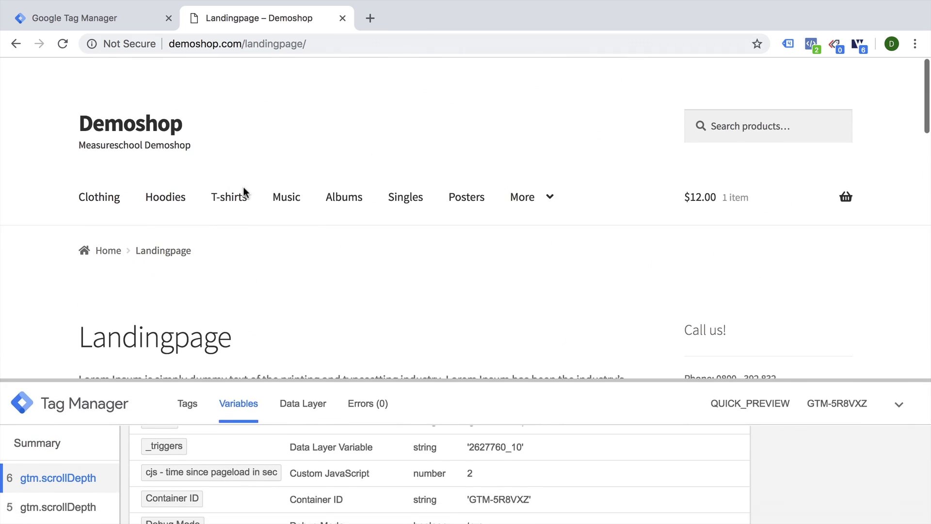
Reload the landing page and scroll down until a new gtm.scrollDepth event registers.
key("super+r")
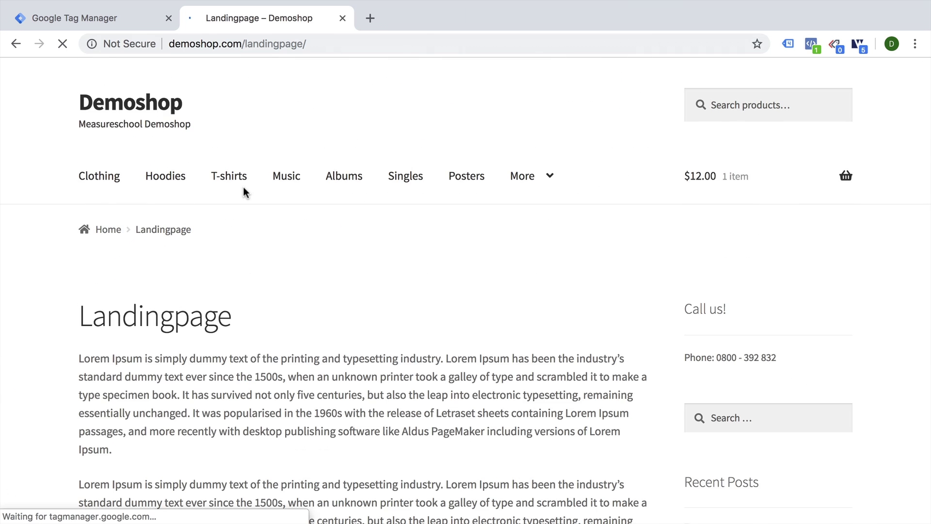
scroll(243, 187, "down", 3)
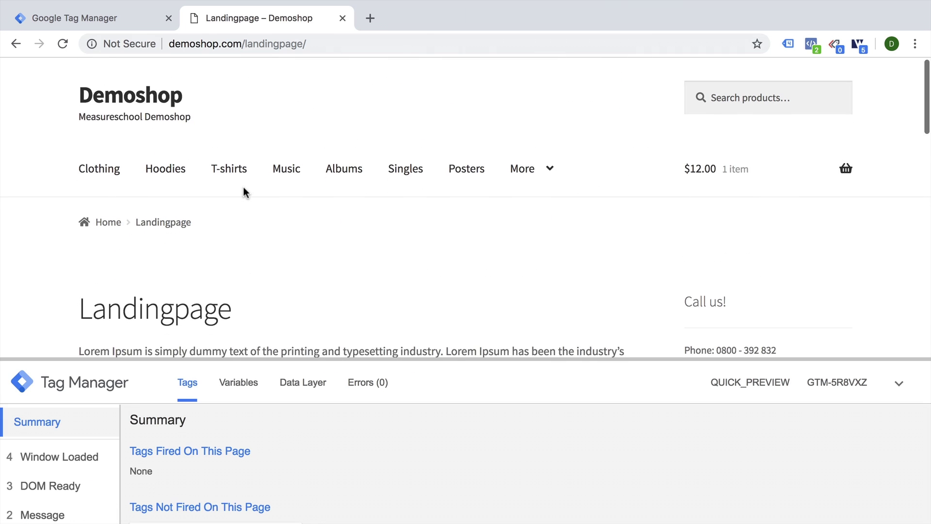
scroll(243, 187, "down", 6)
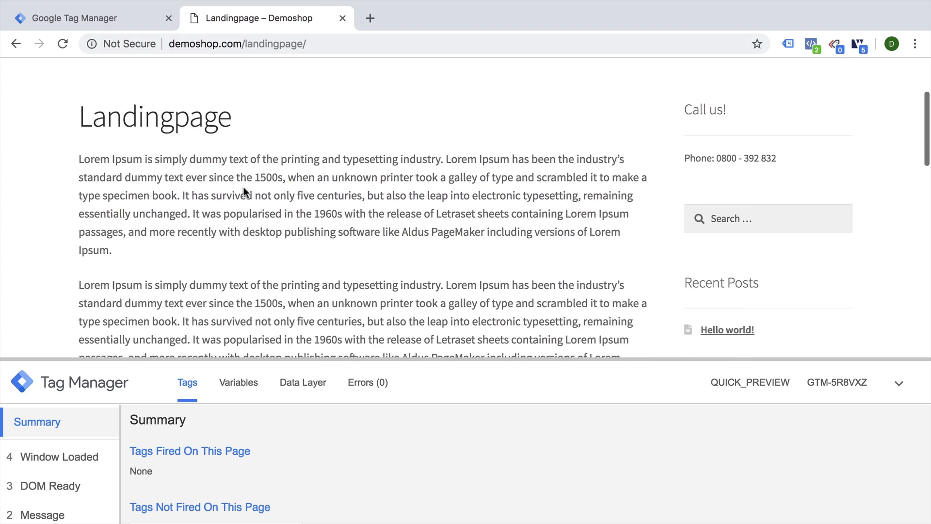
scroll(244, 192, "down", 4)
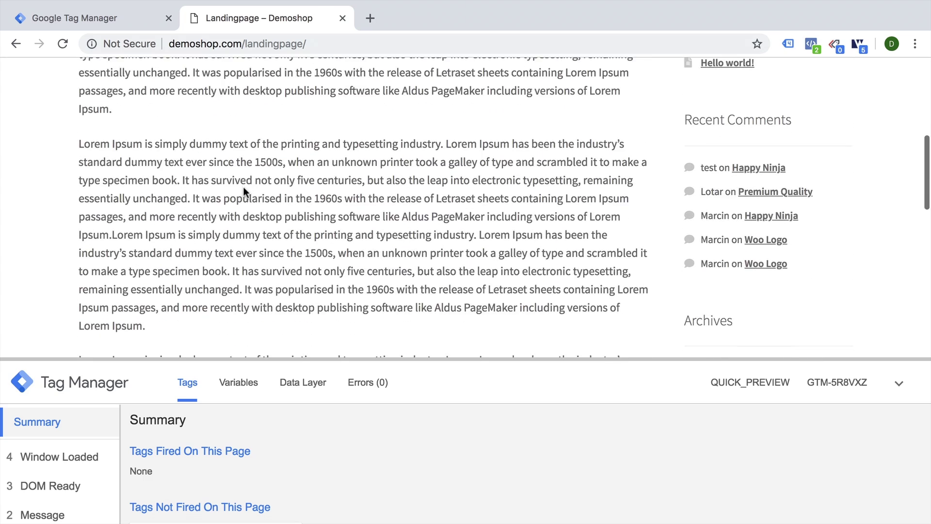
scroll(243, 187, "down", 5)
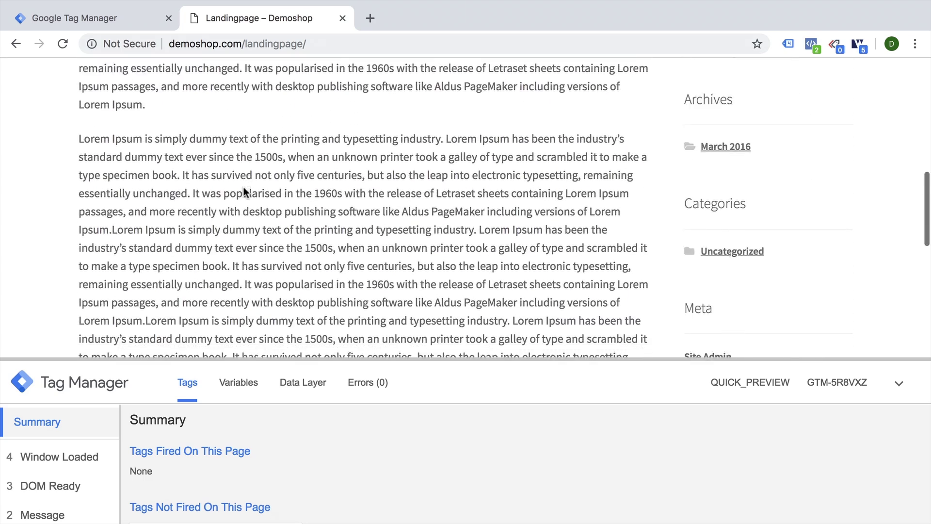
scroll(243, 187, "down", 5)
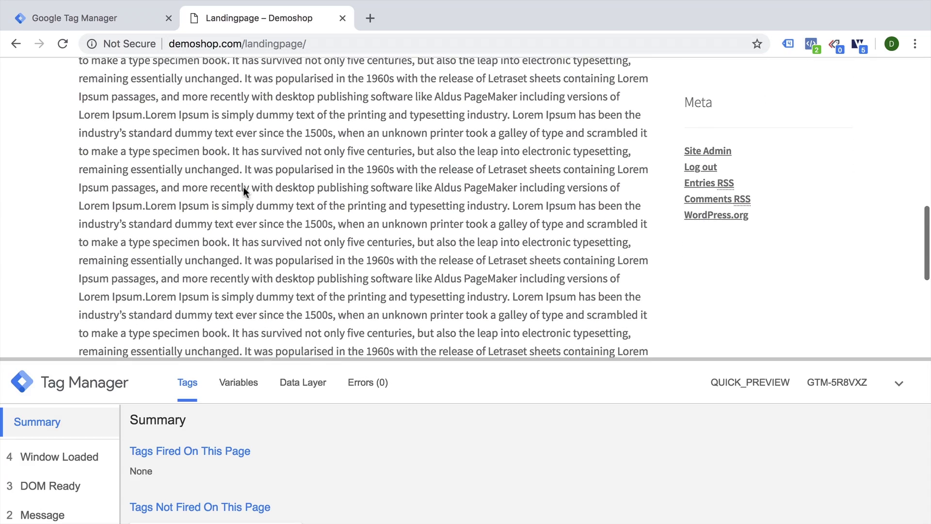
scroll(243, 188, "down", 4)
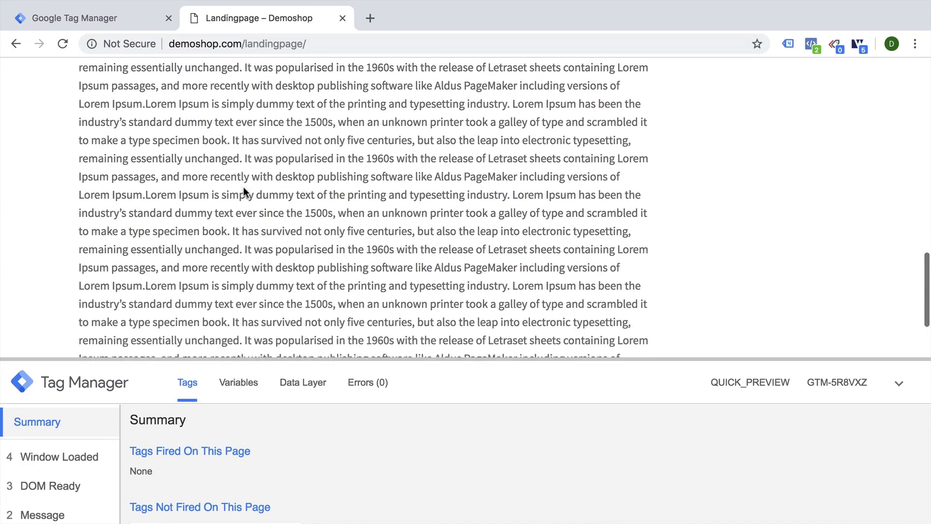
scroll(244, 187, "down", 5)
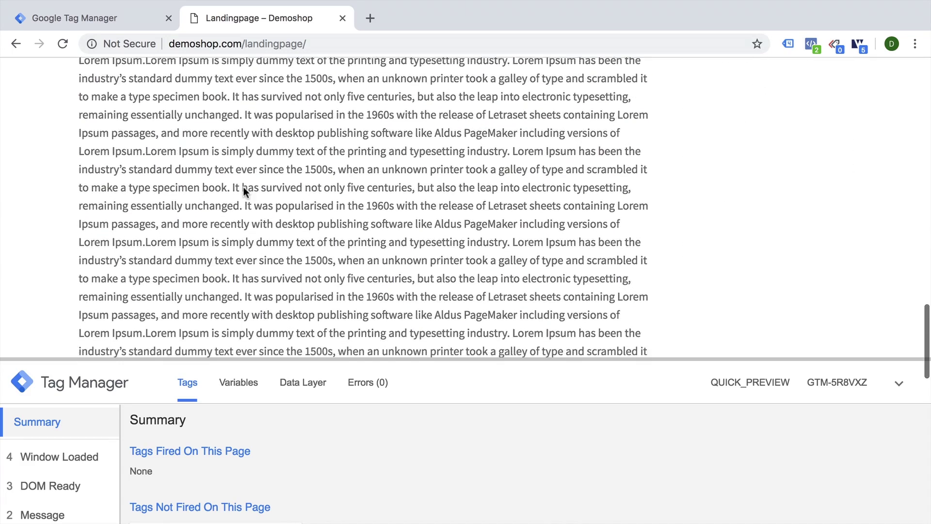
scroll(243, 187, "down", 3)
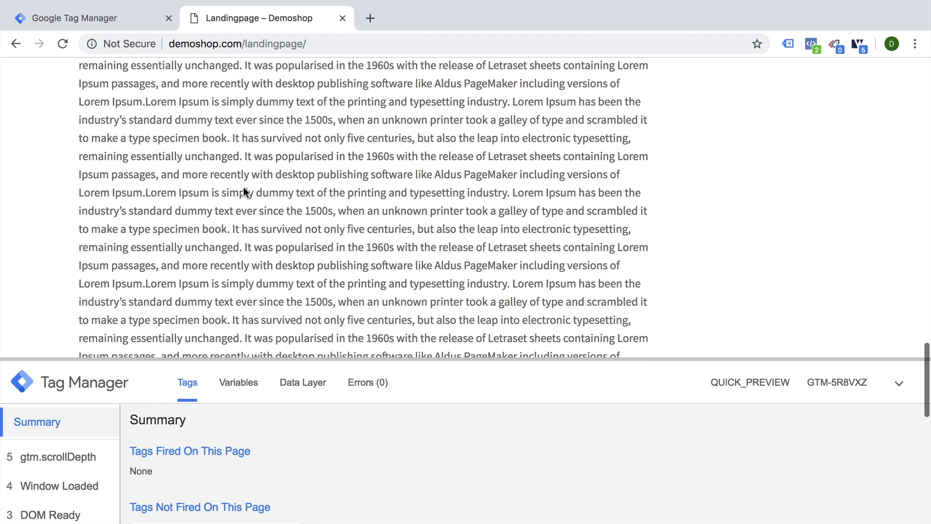
Inspect that event's variables: time since pageload 16 and scroll threshold 75.
left_click(46, 462)
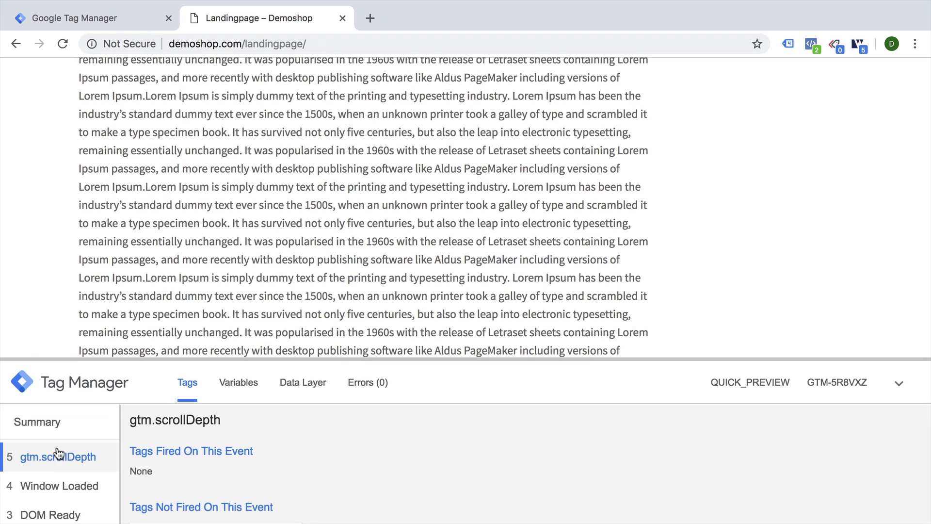
left_click(253, 390)
scroll(294, 453, "down", 3)
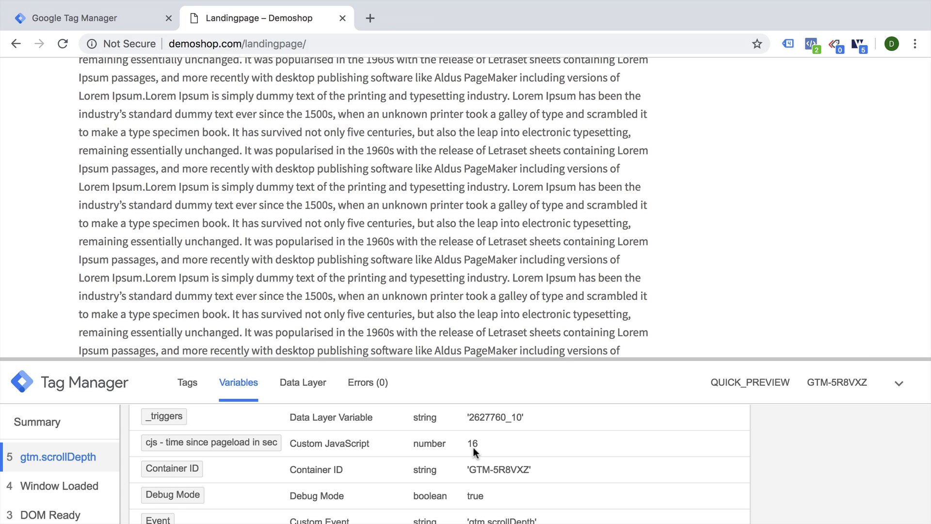
scroll(473, 447, "down", 10)
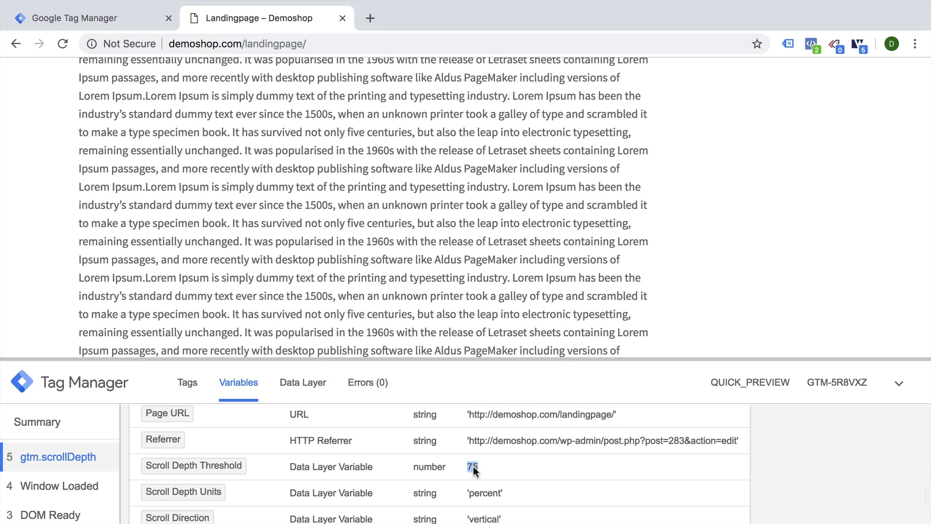
scroll(436, 429, "down", 5)
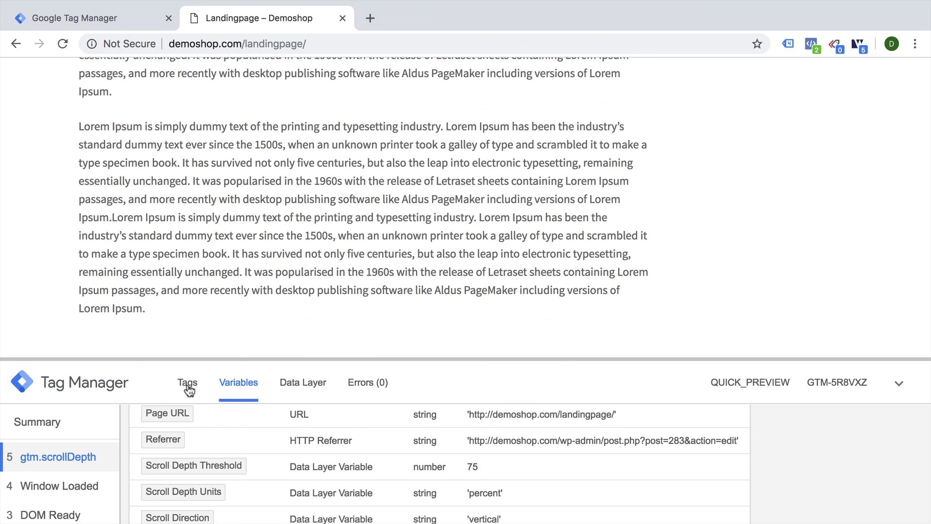
Review the firing triggers of the GA - Event - Scroll 100 tag in the debug pane.
left_click(188, 388)
scroll(256, 183, "up", 5)
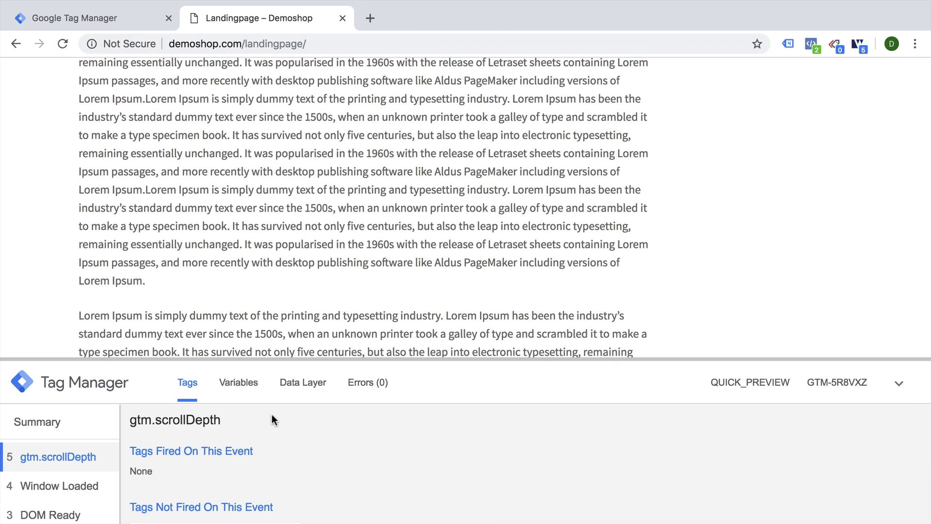
scroll(284, 437, "down", 3)
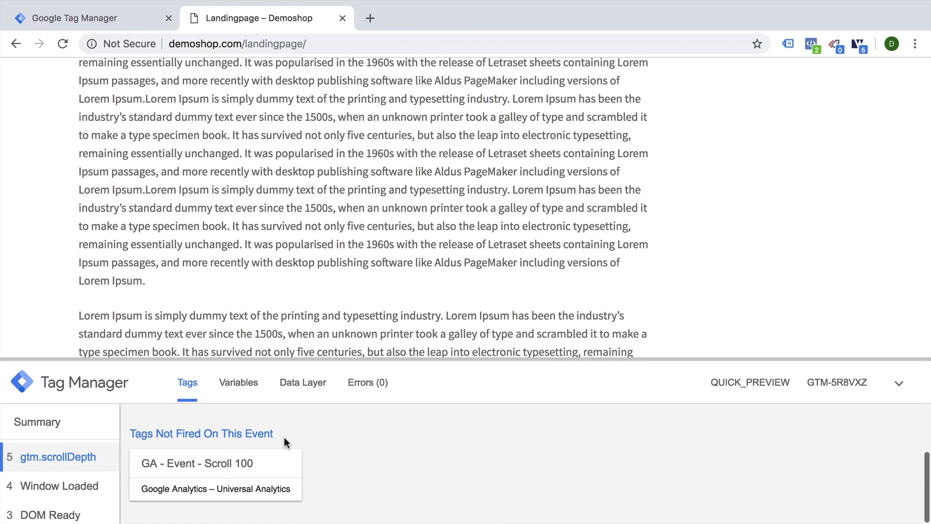
left_click(260, 453)
scroll(243, 418, "down", 3)
scroll(243, 418, "down", 8)
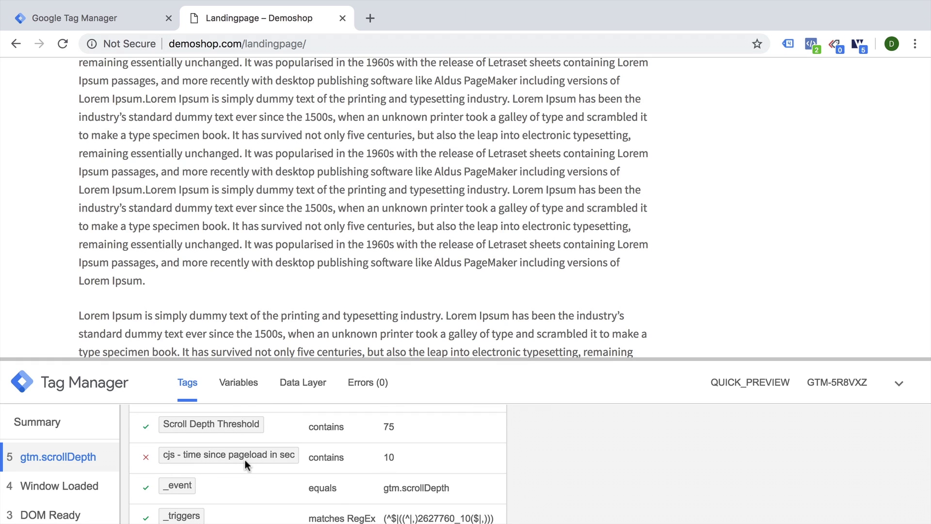
Compare with the event's Variables, confirming 'time since pageload contains 10' failed, and return to the workspace.
left_click(238, 381)
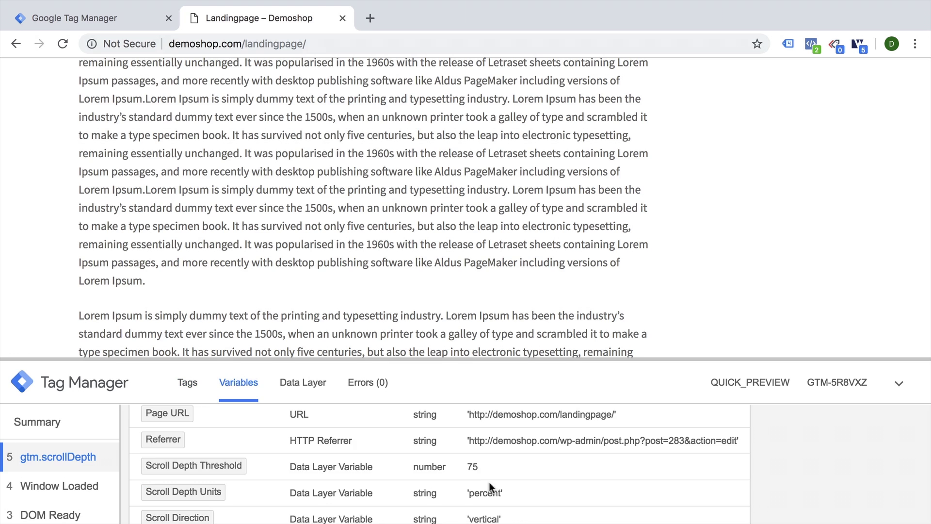
scroll(474, 473, "up", 6)
scroll(474, 472, "down", 3)
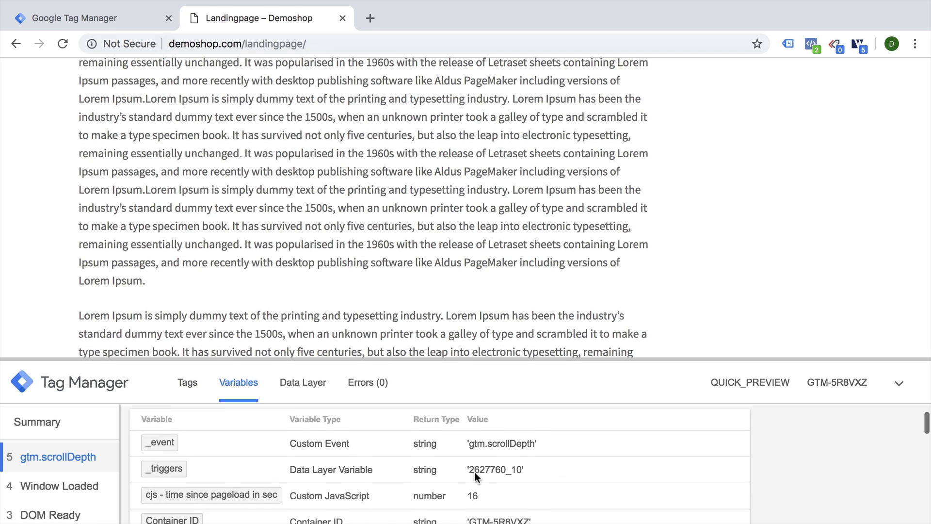
left_click(189, 382)
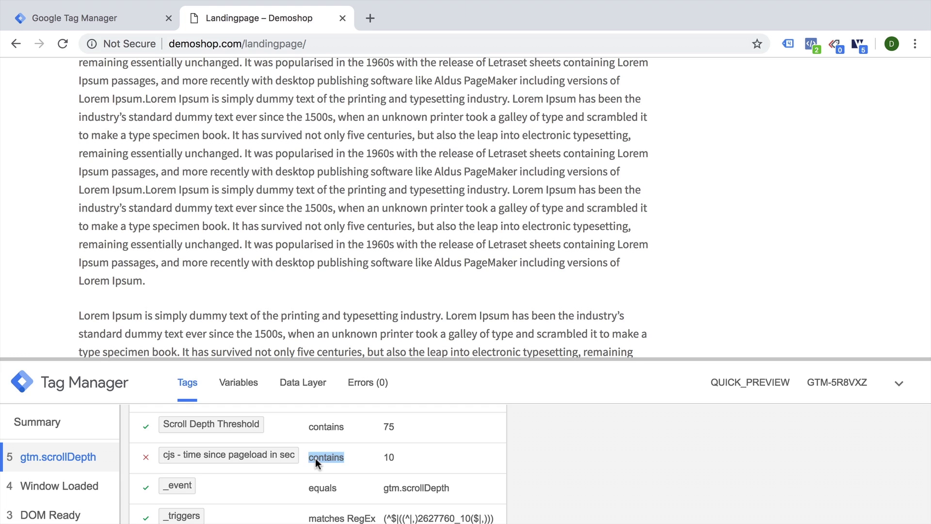
left_click(119, 21)
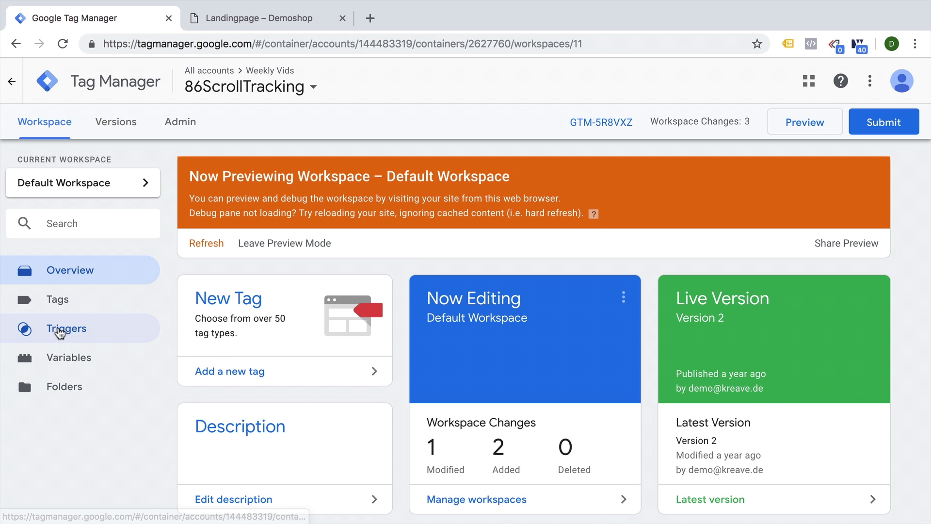
Set the 'scroll - 50 100 percent' trigger's cjs condition to greater than 10, save, and refresh preview.
left_click(59, 329)
left_click(291, 362)
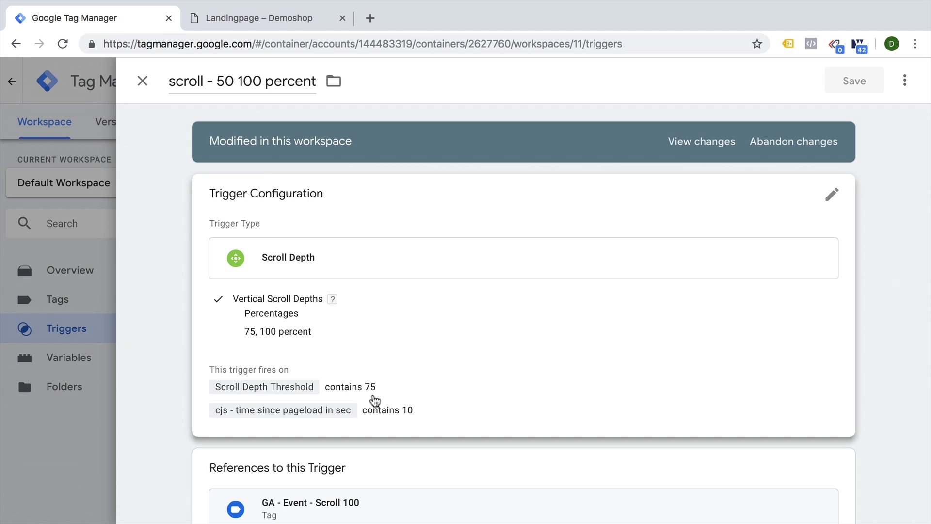
left_click(473, 415)
scroll(473, 370, "down", 3)
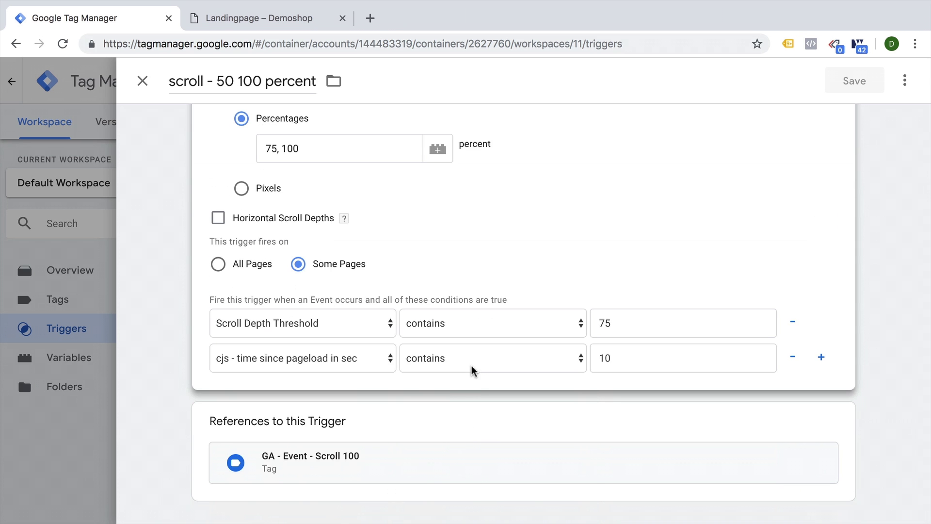
left_click(473, 364)
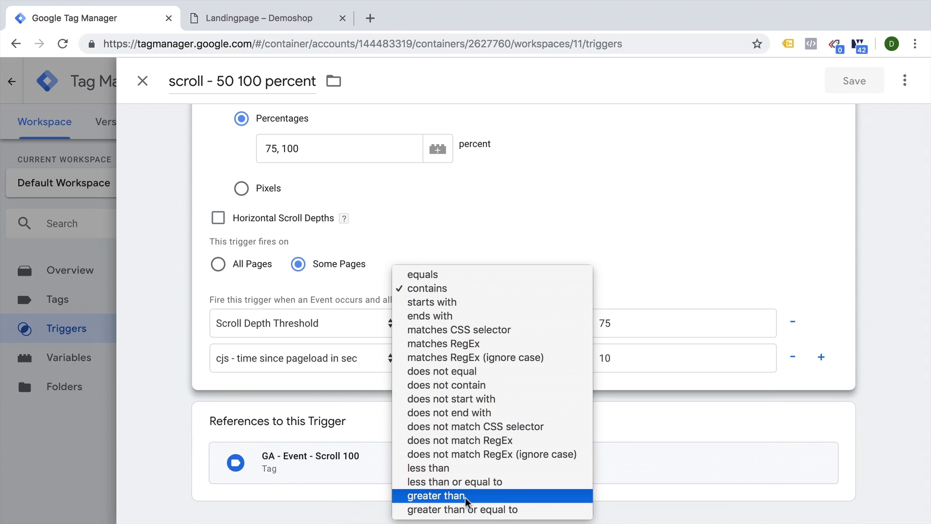
left_click(454, 496)
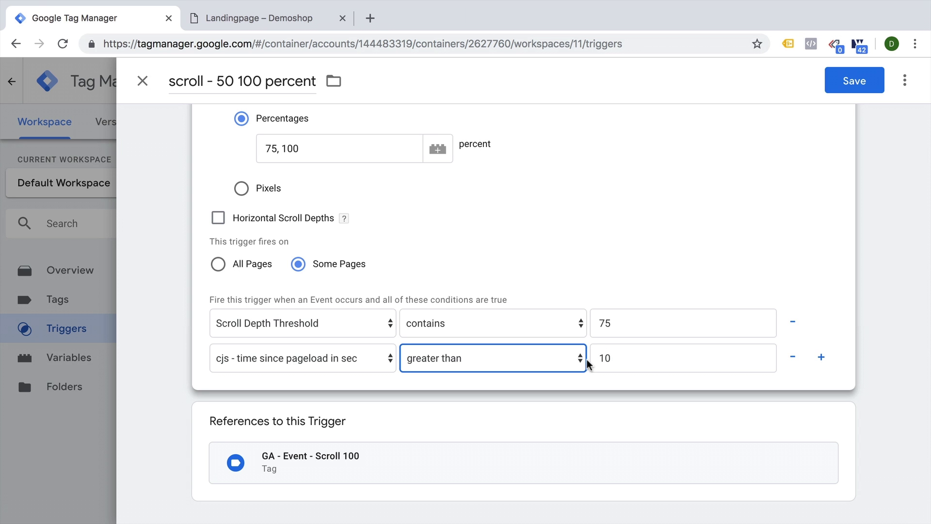
left_click(842, 90)
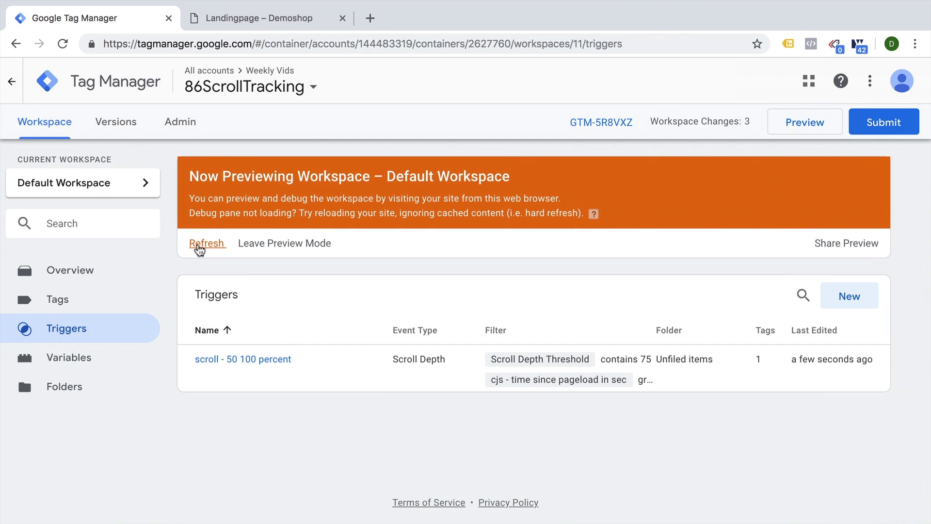
left_click(204, 243)
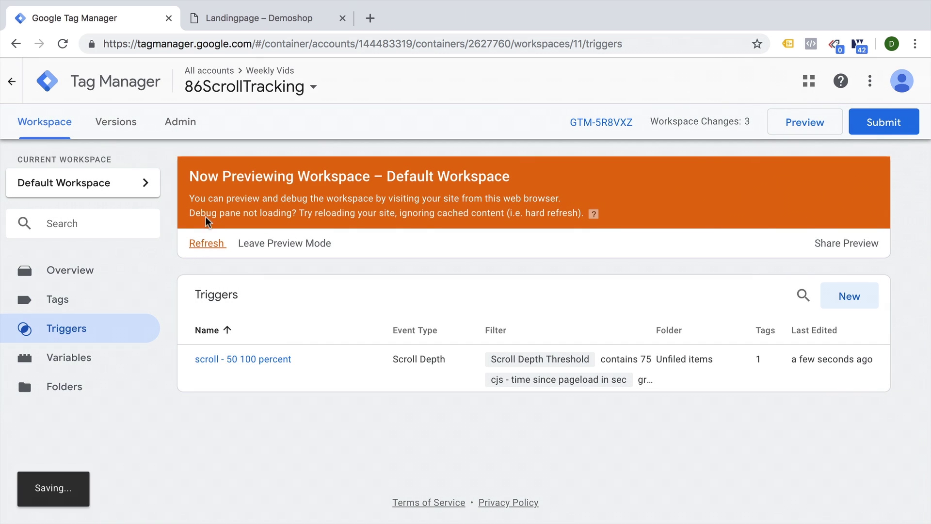
Scroll the reloaded Demoshop landing page all the way to the bottom.
left_click(245, 18)
scroll(171, 256, "up", 1)
scroll(170, 255, "up", 15)
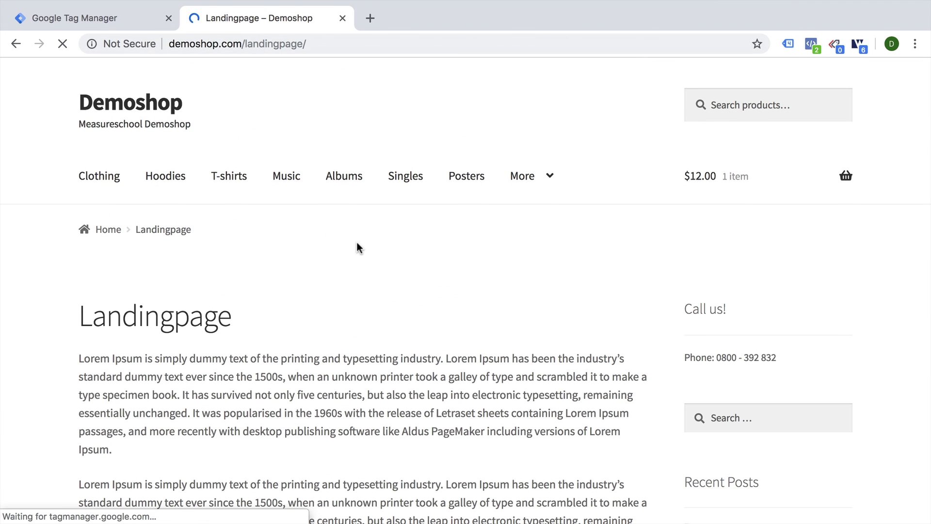
scroll(356, 242, "down", 6)
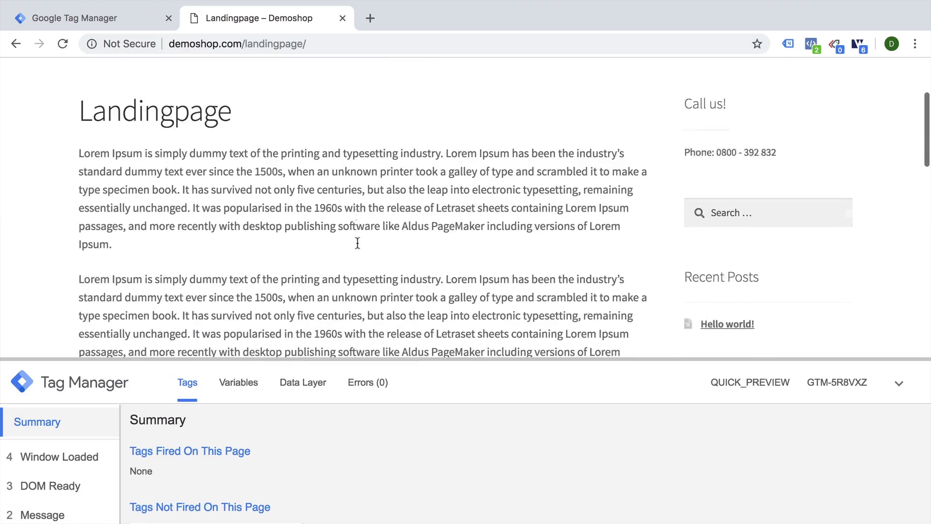
scroll(357, 242, "down", 8)
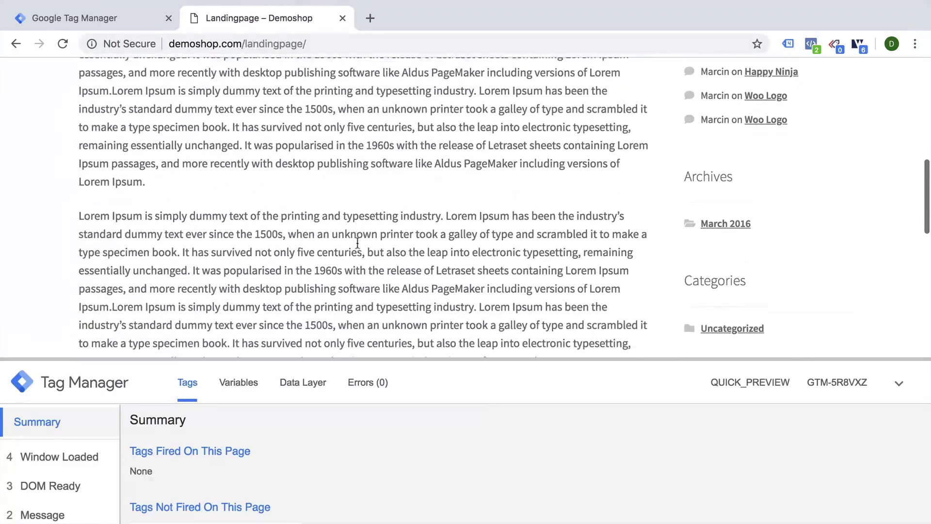
scroll(357, 242, "down", 7)
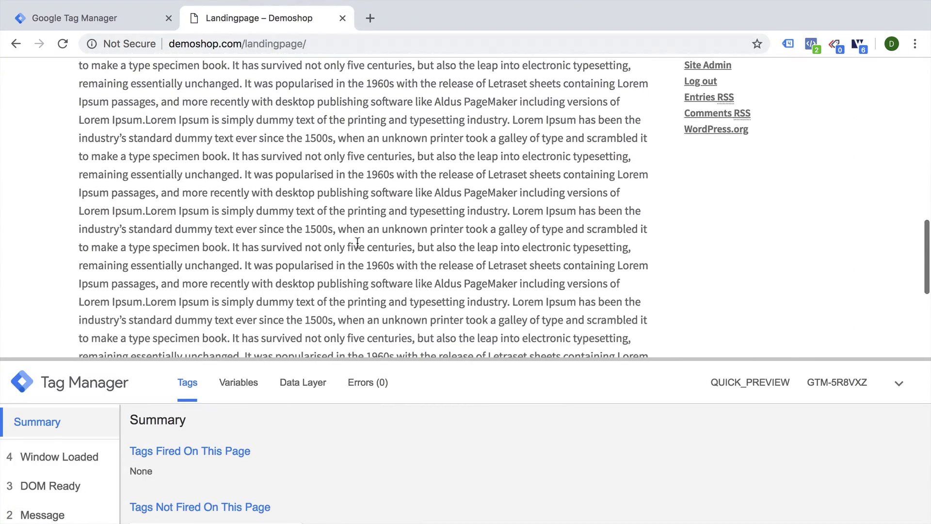
scroll(358, 242, "down", 7)
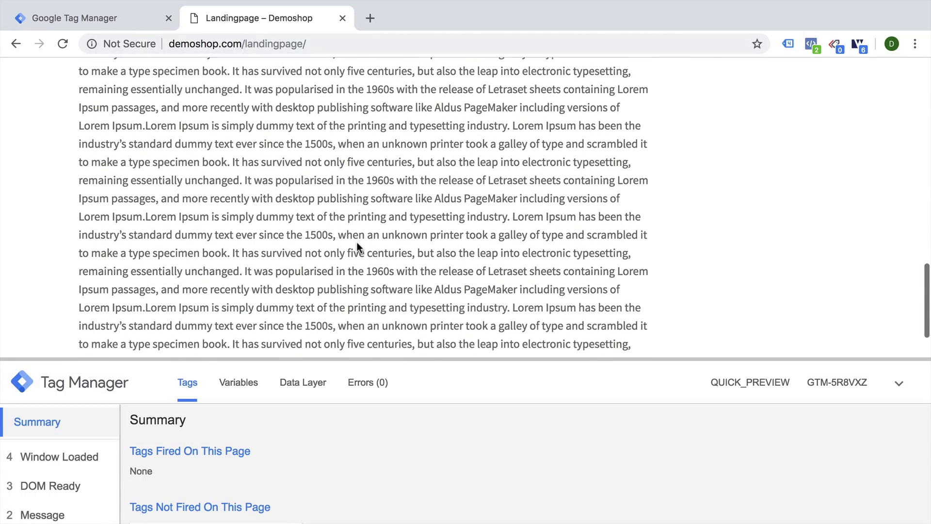
scroll(357, 242, "down", 7)
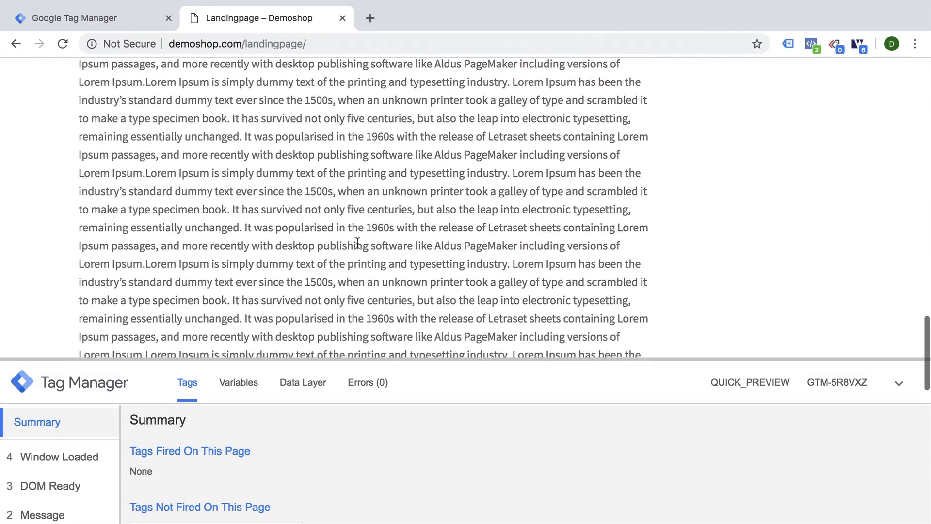
scroll(356, 242, "down", 3)
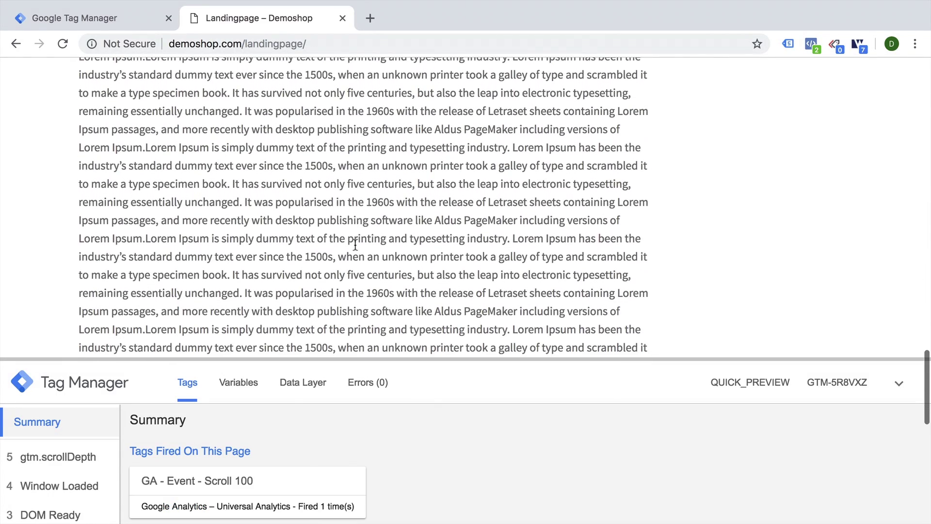
Check the gtm.scrollDepth event's variables (12 seconds since pageload) and its fired GA - Event - Scroll 100 tag.
left_click(95, 458)
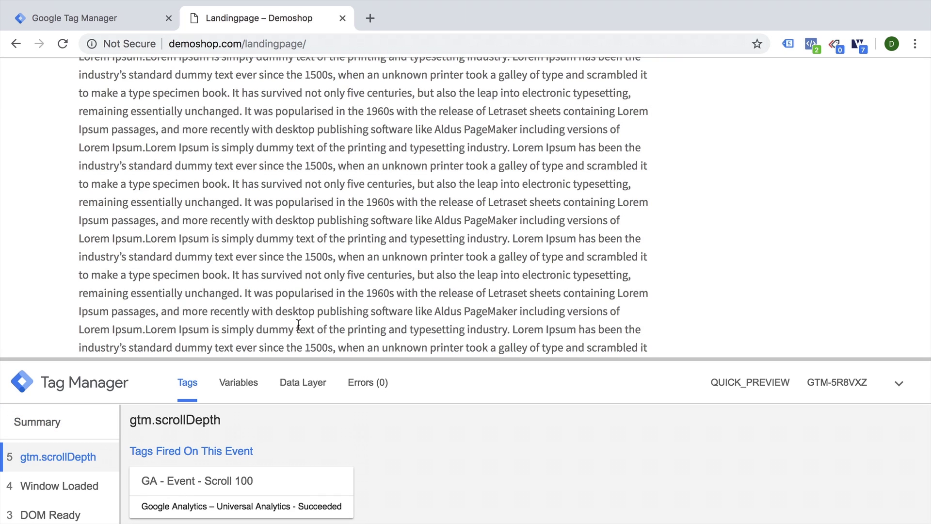
left_click(258, 382)
scroll(318, 465, "down", 1)
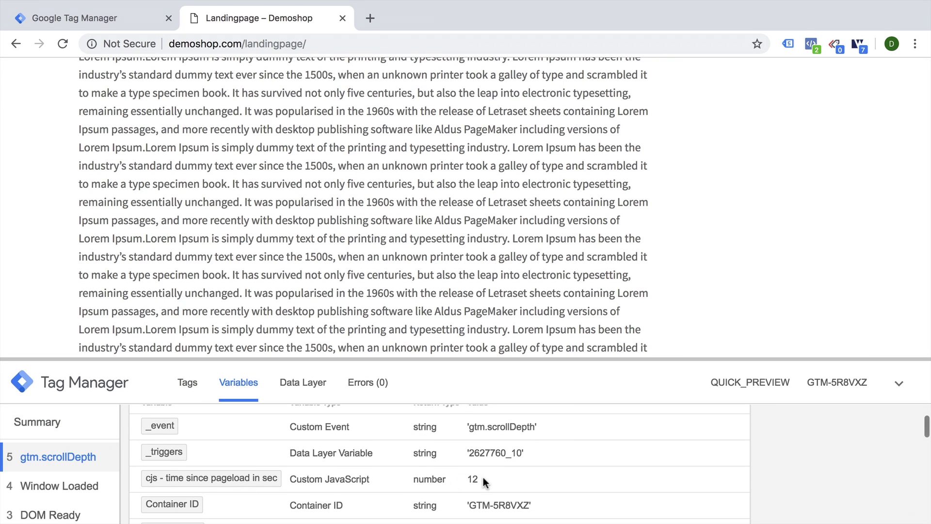
scroll(403, 449, "down", 3)
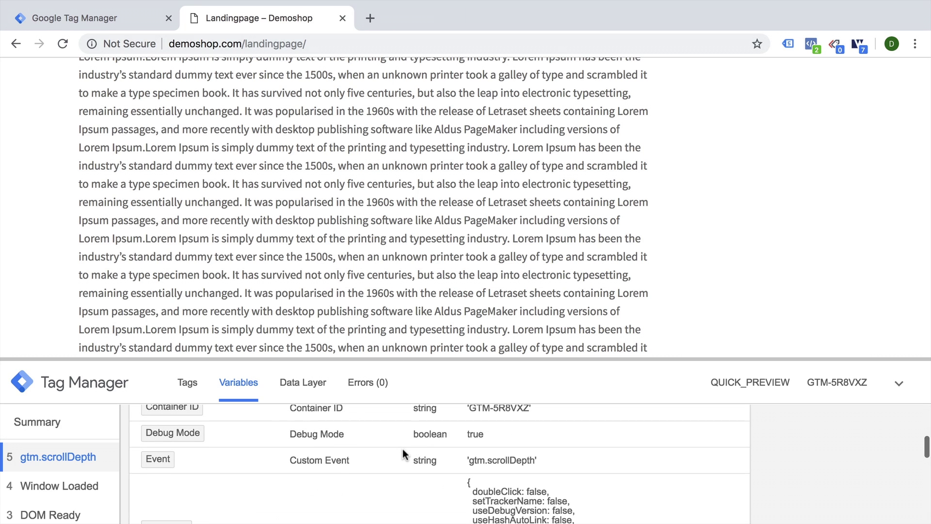
scroll(403, 449, "up", 1)
scroll(402, 449, "down", 10)
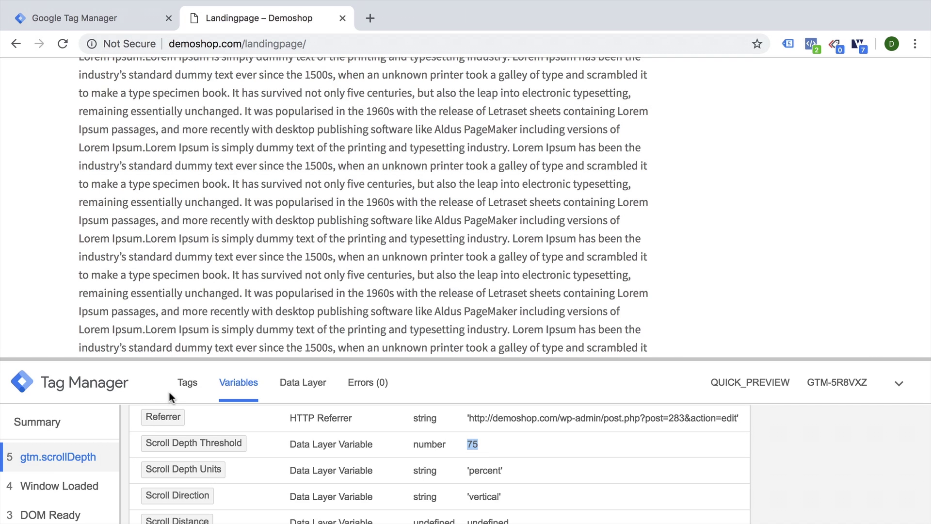
left_click(188, 384)
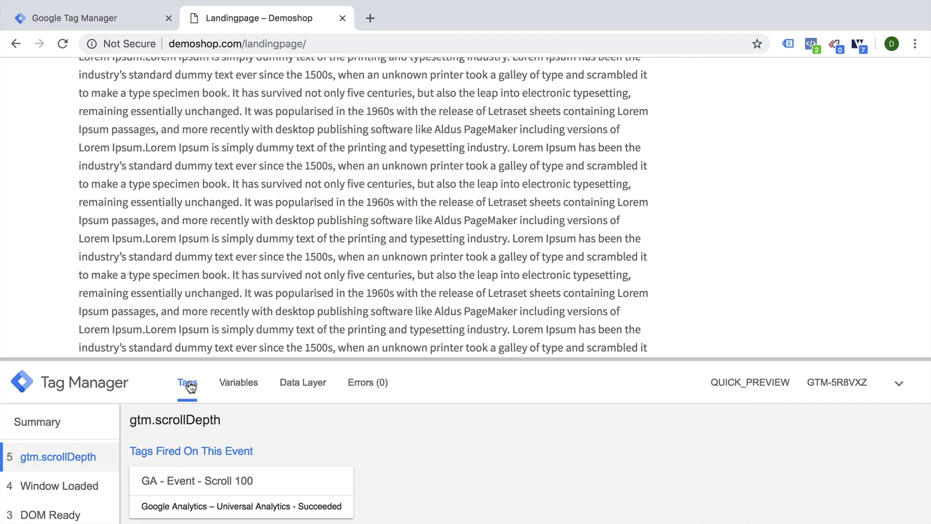
Inspect the Custom JavaScript of 'cjs - time since pageload in sec', then close it unsaved.
left_click(135, 24)
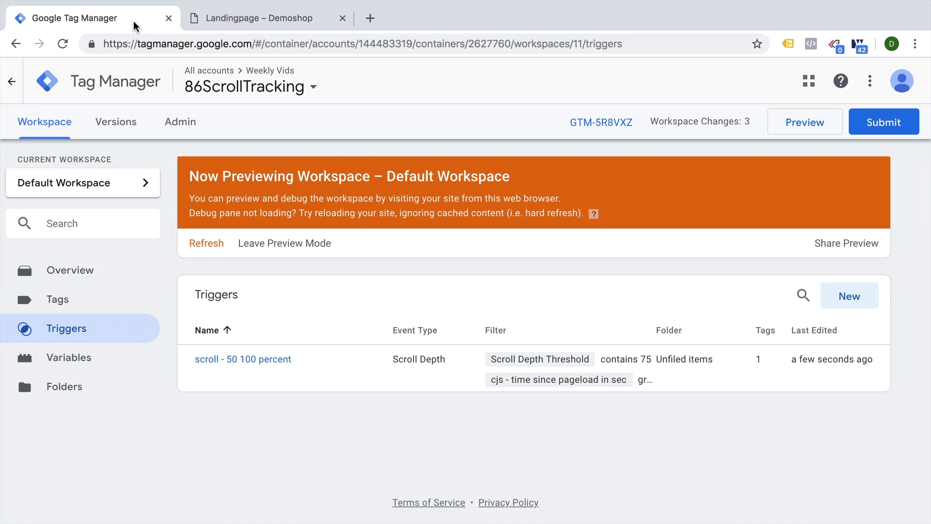
left_click(68, 369)
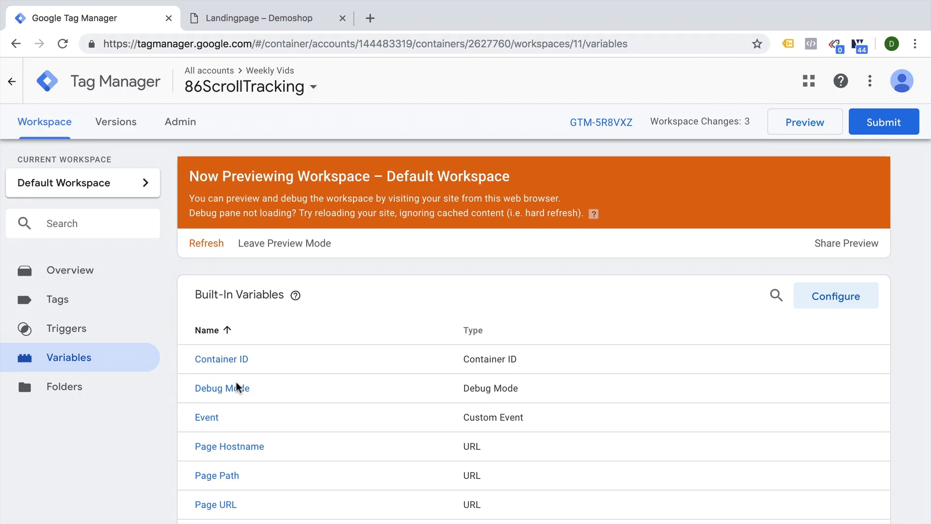
scroll(237, 386, "down", 8)
left_click(275, 373)
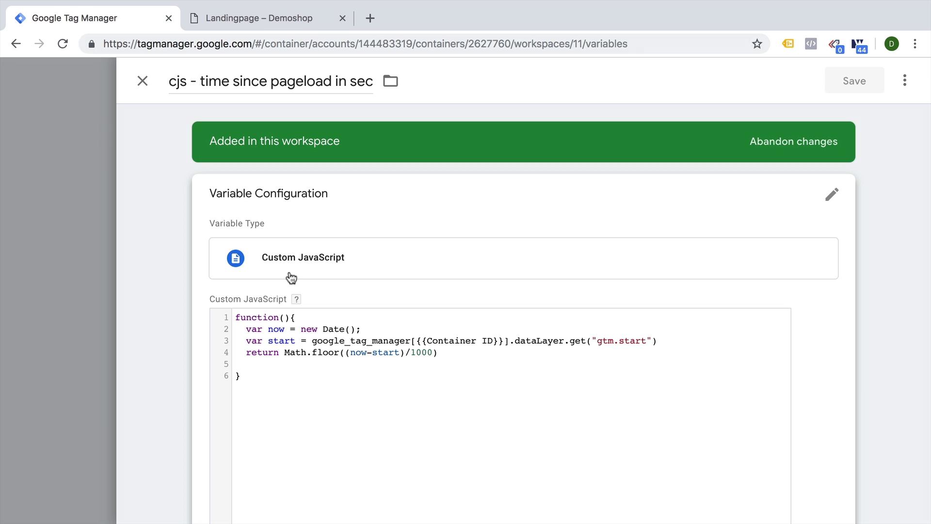
scroll(425, 349, "down", 4)
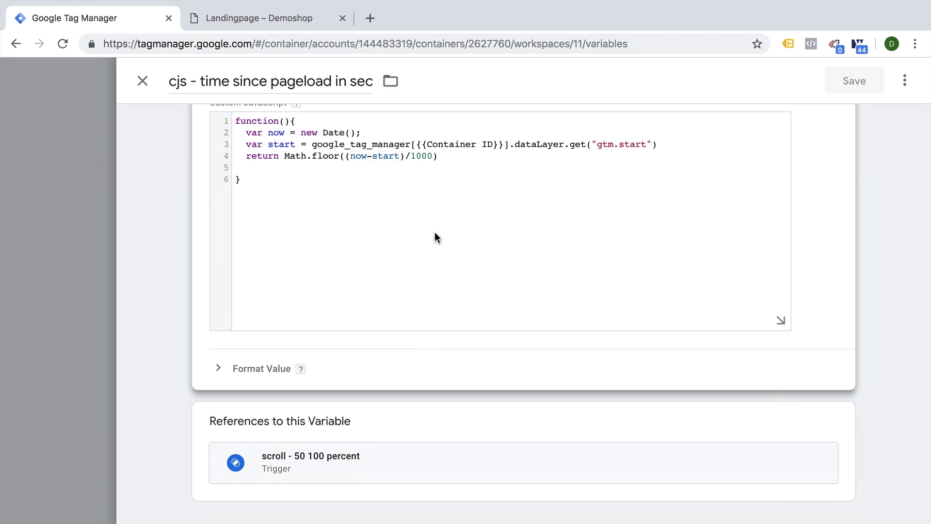
scroll(437, 237, "up", 3)
left_click_drag(422, 270, 504, 266)
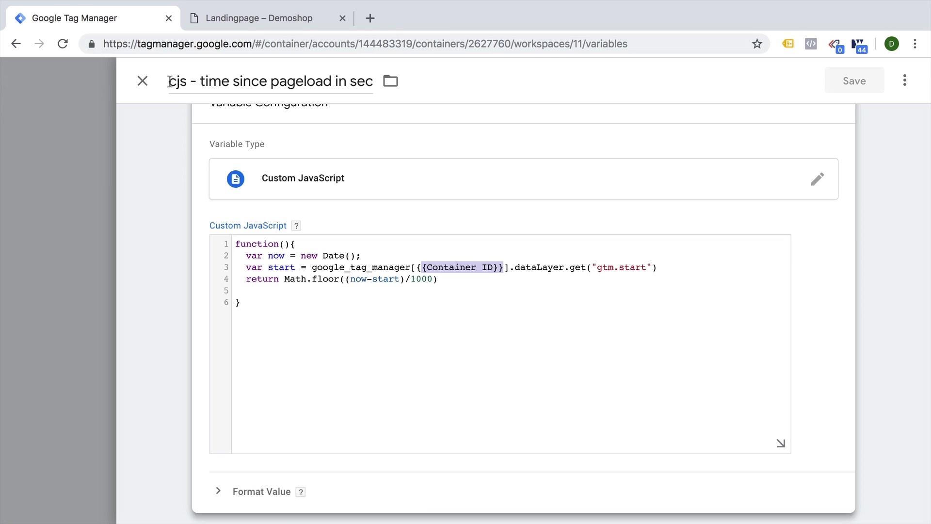
left_click(142, 82)
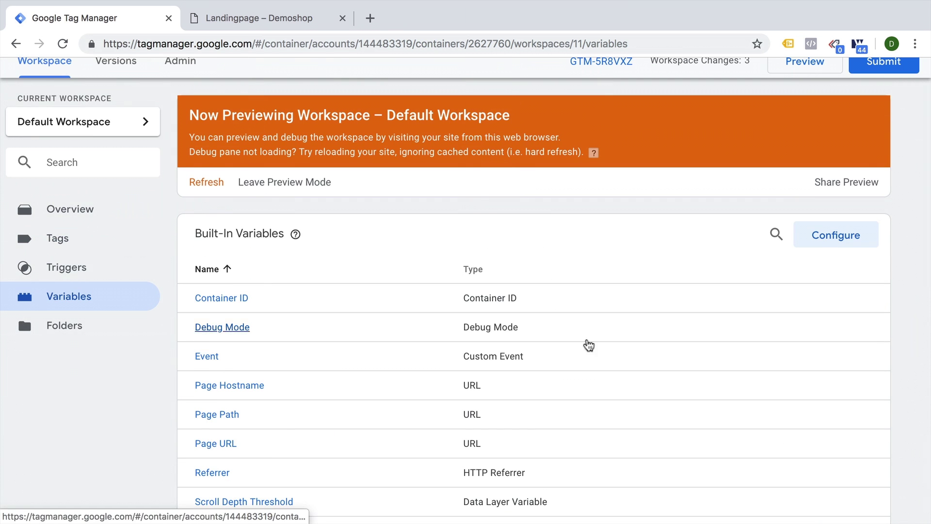
Review which built-in variables are enabled, then show the Tags list.
left_click(856, 232)
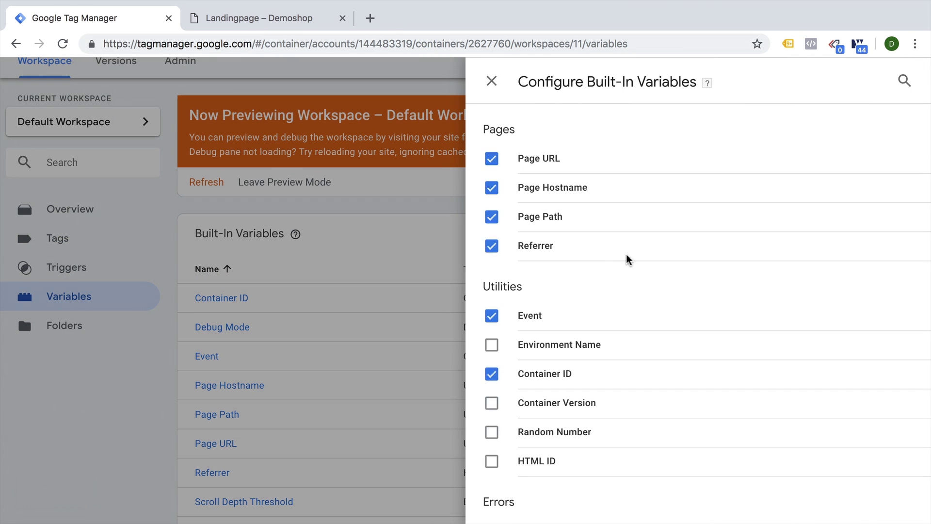
scroll(628, 259, "down", 3)
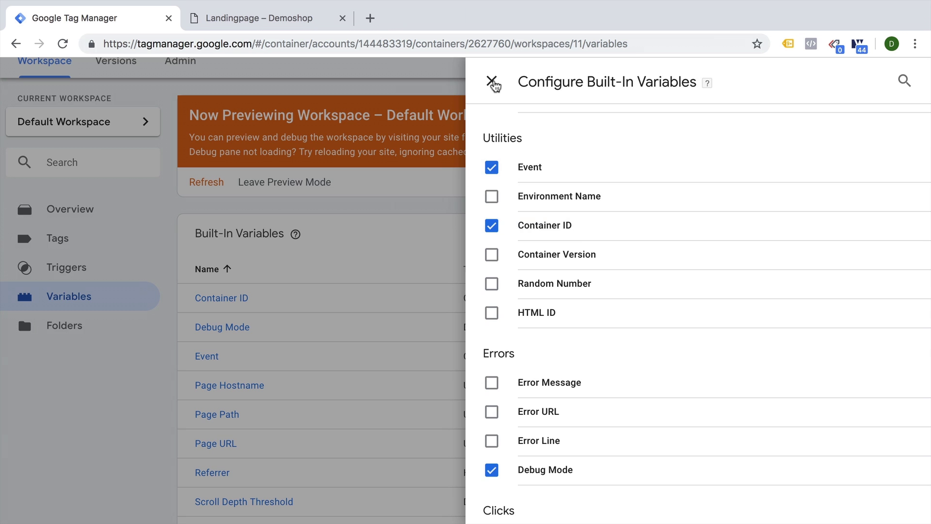
left_click(491, 81)
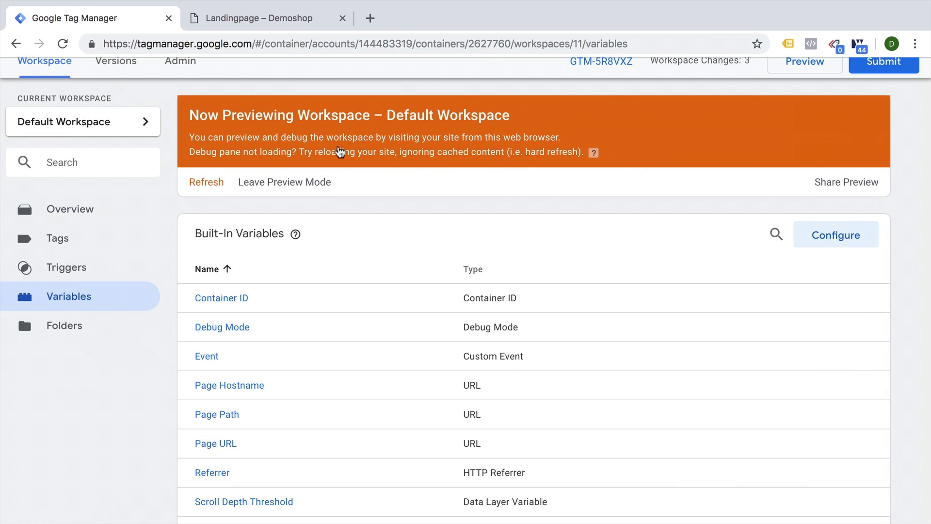
scroll(340, 152, "up", 2)
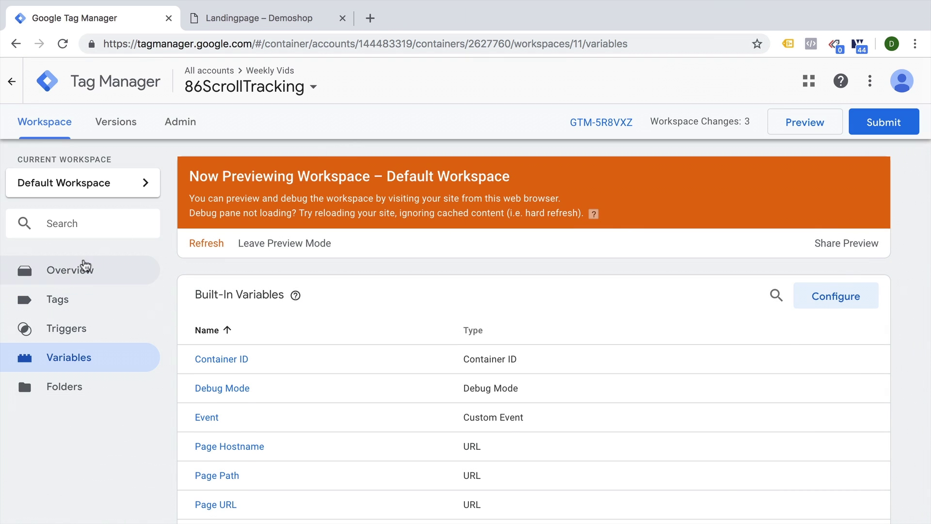
left_click(56, 300)
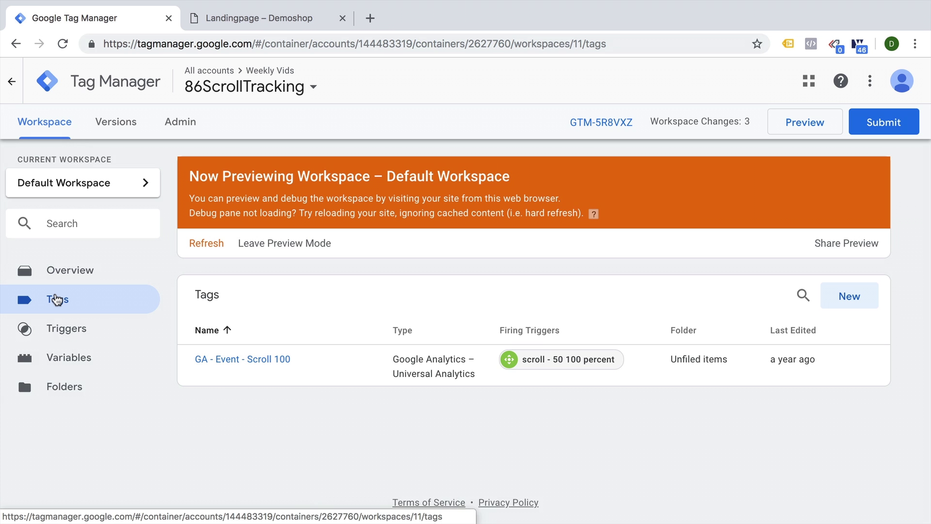